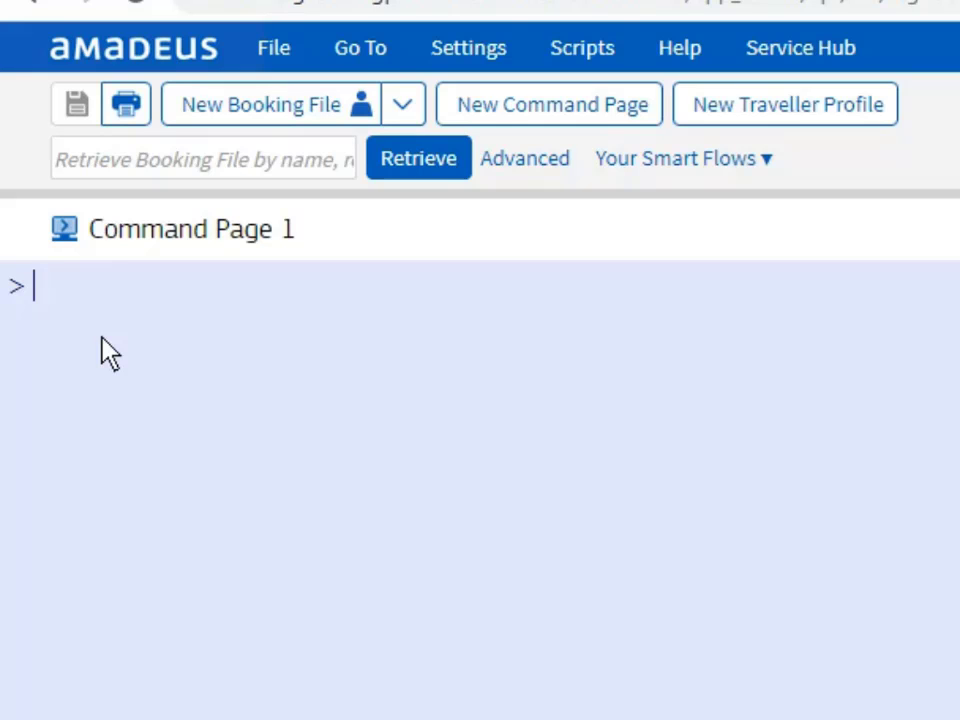
- Search Jeddah–Dhaka availability for 5 January with AN5JANJEDDAC
text(1)
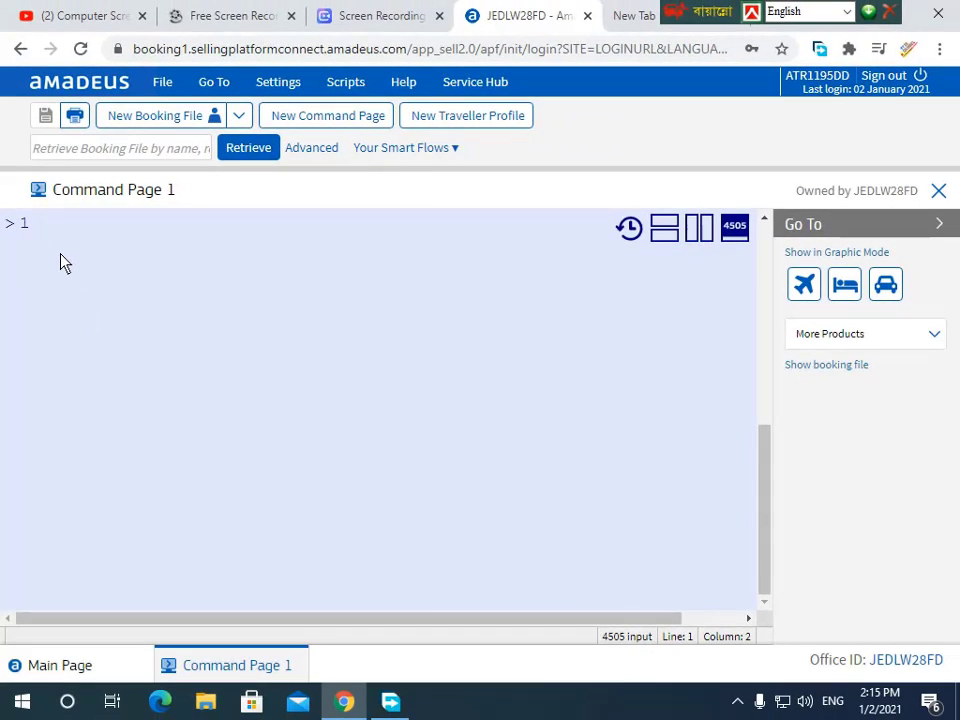
key(BackSpace)
text(1)
key(BackSpace)
text(1)
key(BackSpace)
text(an)
key(BackSpace)
key(BackSpace)
text(an)
text(5)
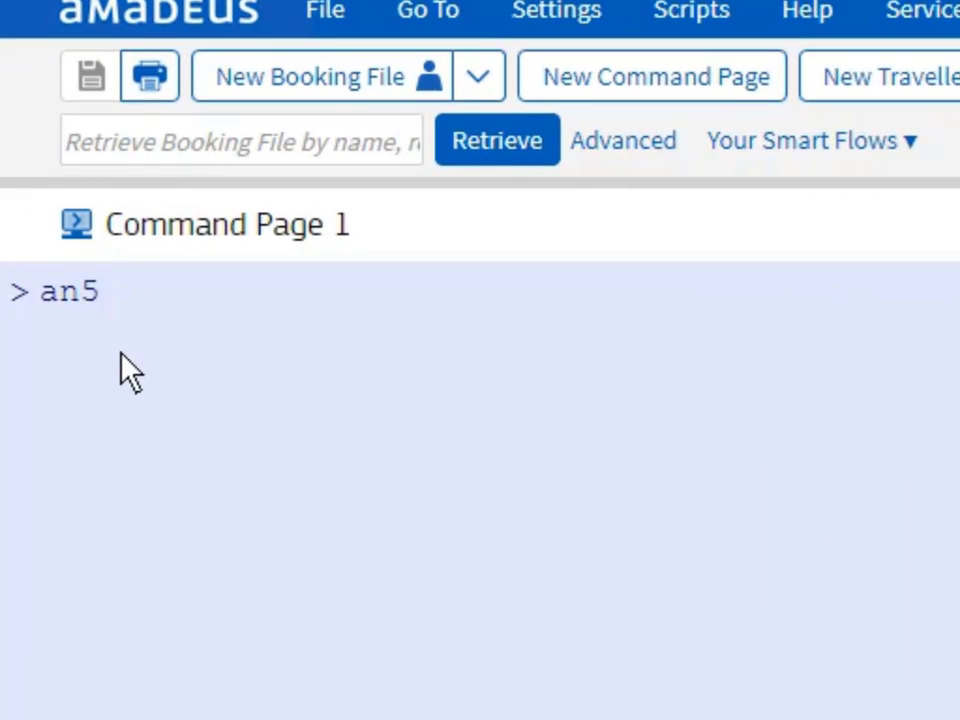
text(janje)
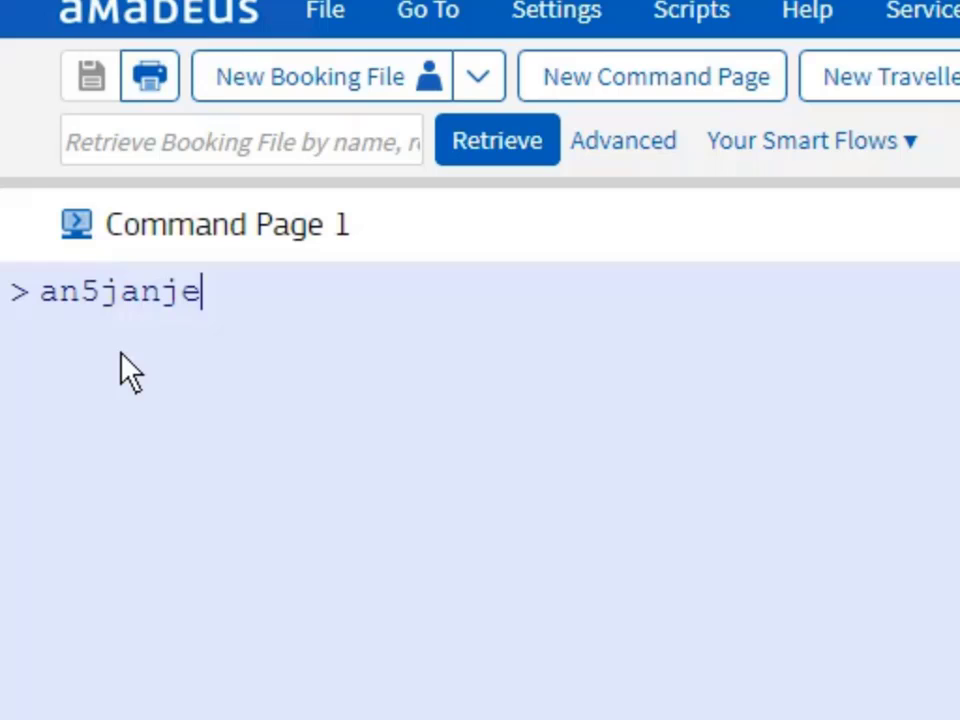
text(ddac)
key(Return)
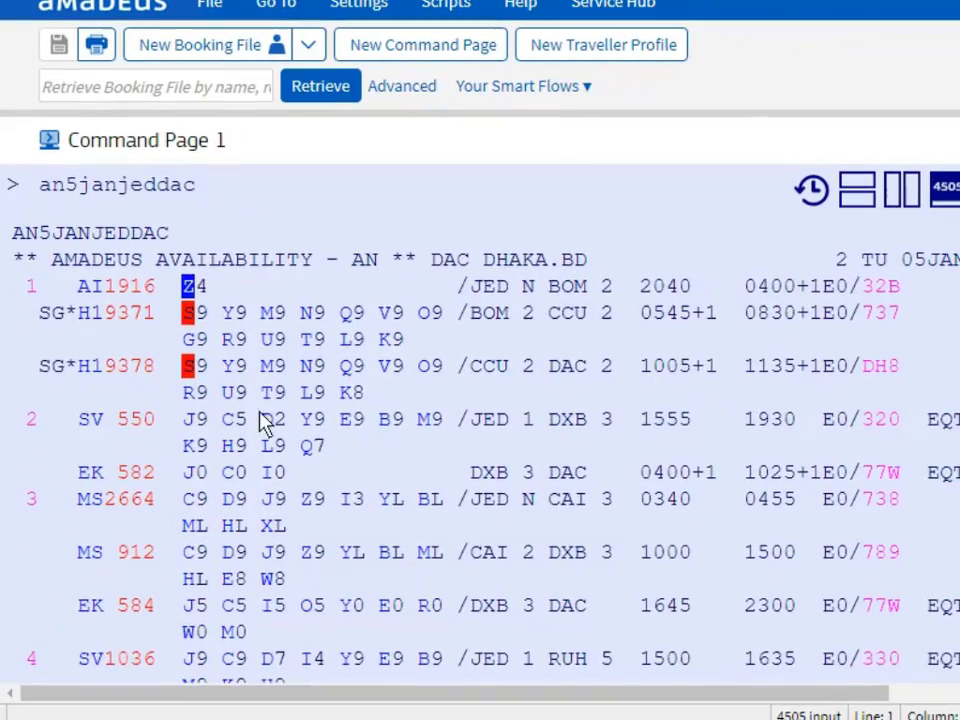
- Sell one Q-class seat on SV 550 Jeddah–Dubai connecting to EK 582
scroll(280, 447, down, 4)
scroll(280, 447, up, 4)
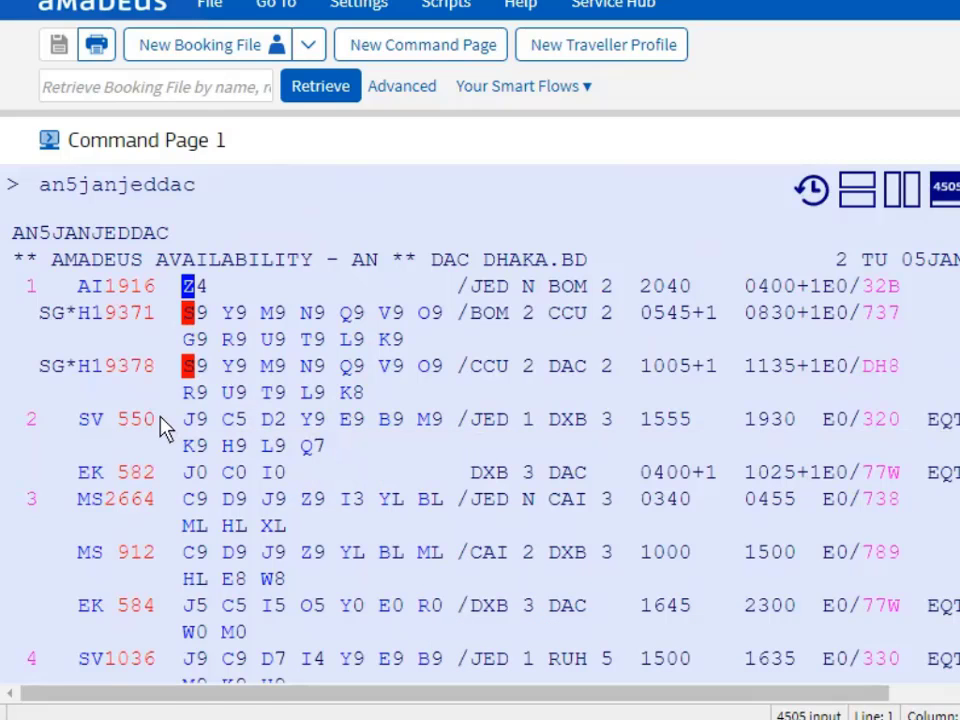
mouse_move(122, 430)
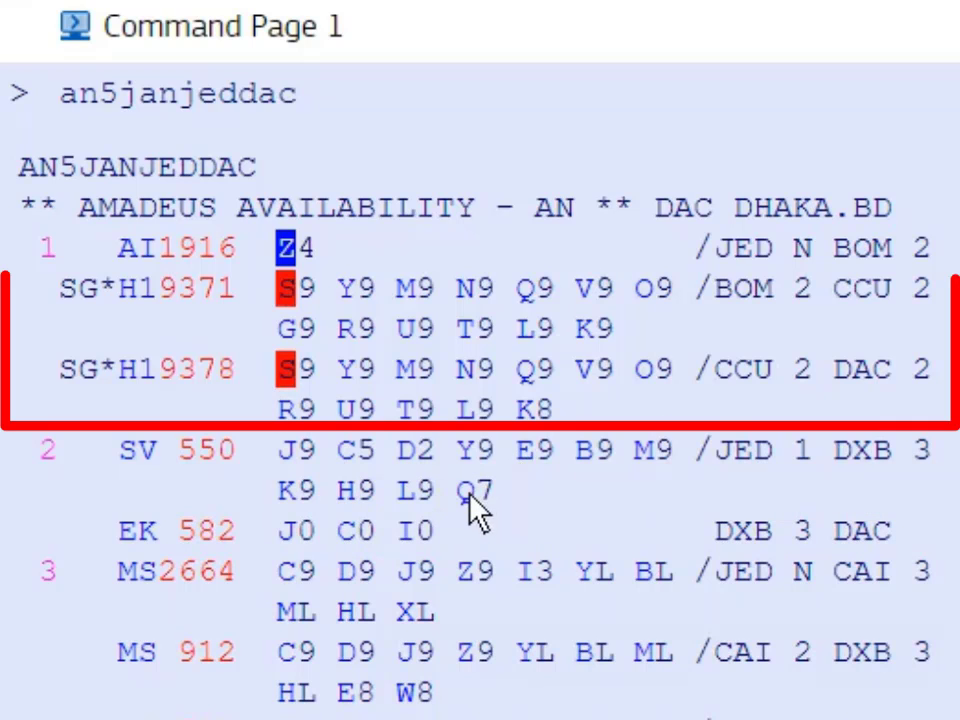
mouse_move(465, 488)
click(492, 530)
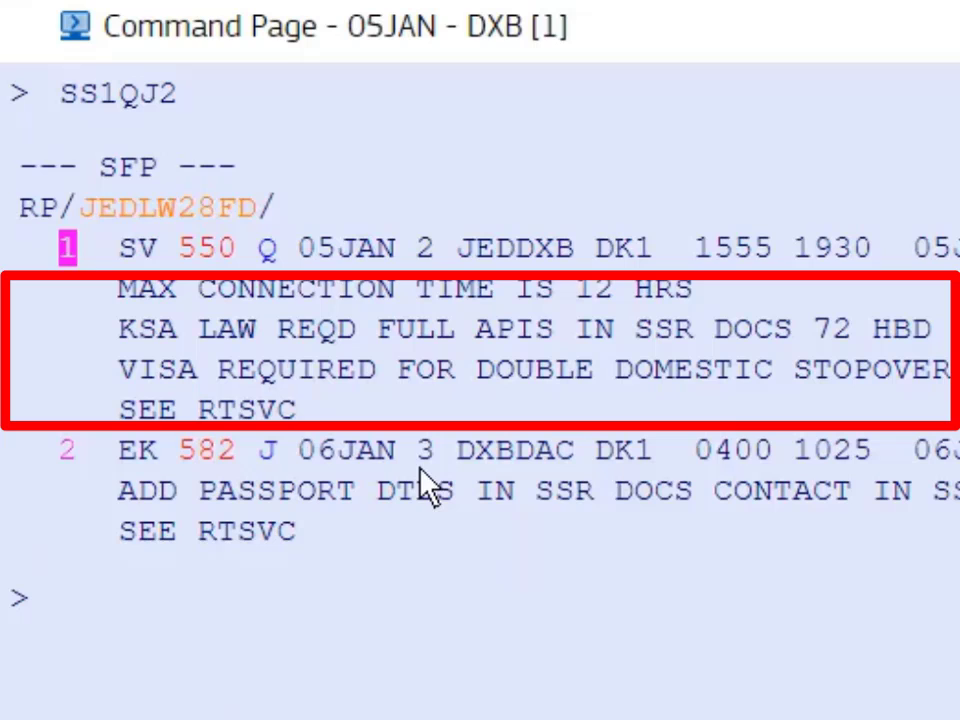
- Price the itinerary with FXR, totalling SAR 6726.00
text(fxr)
key(Return)
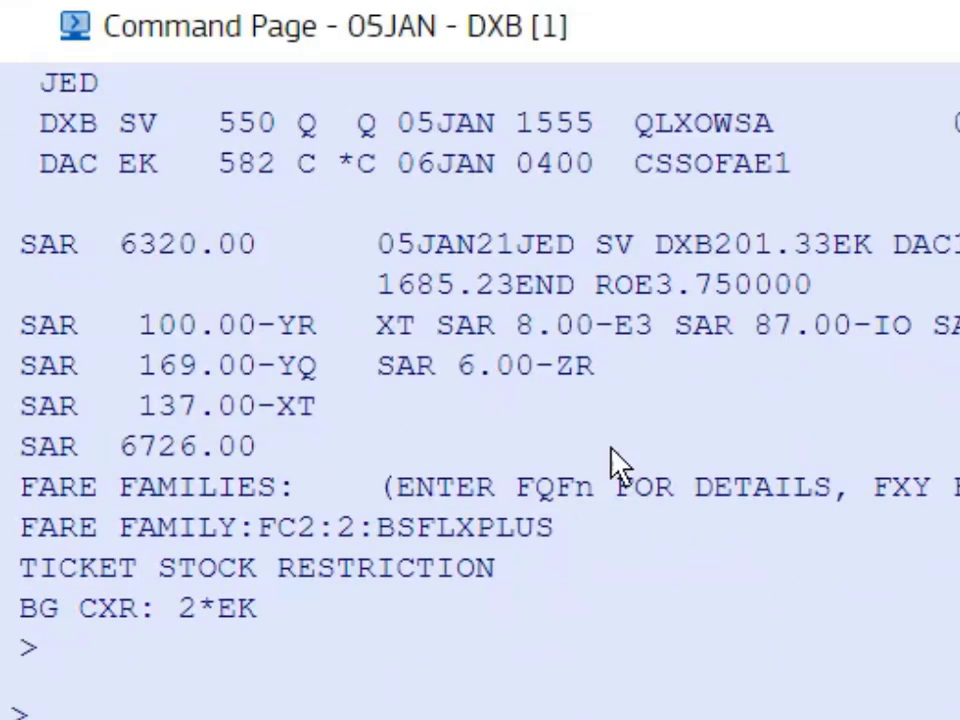
double_click(158, 443)
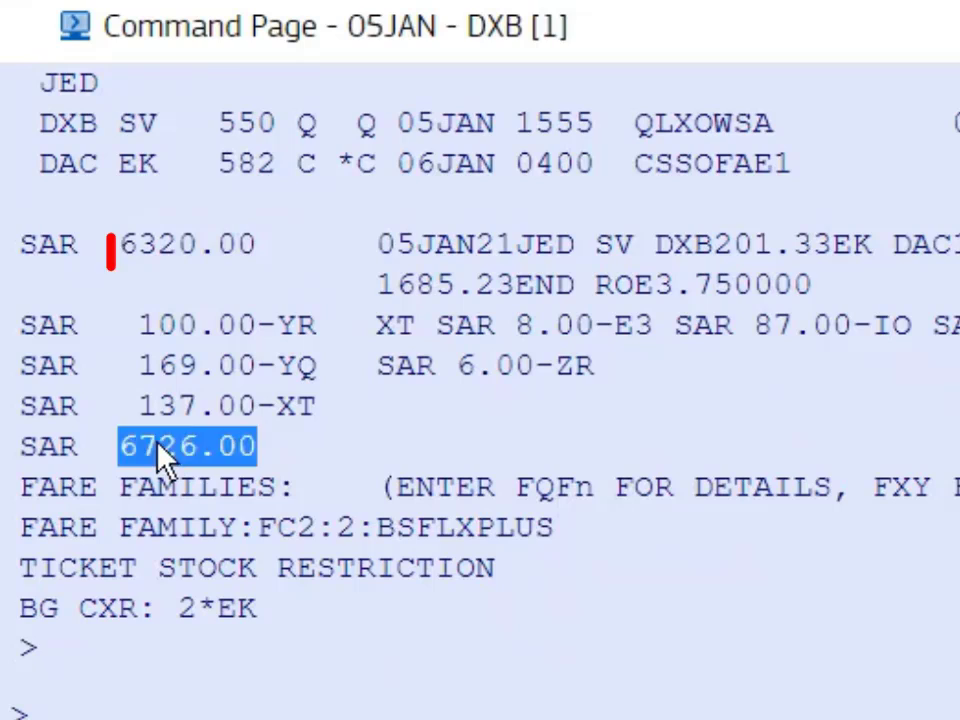
key(Return)
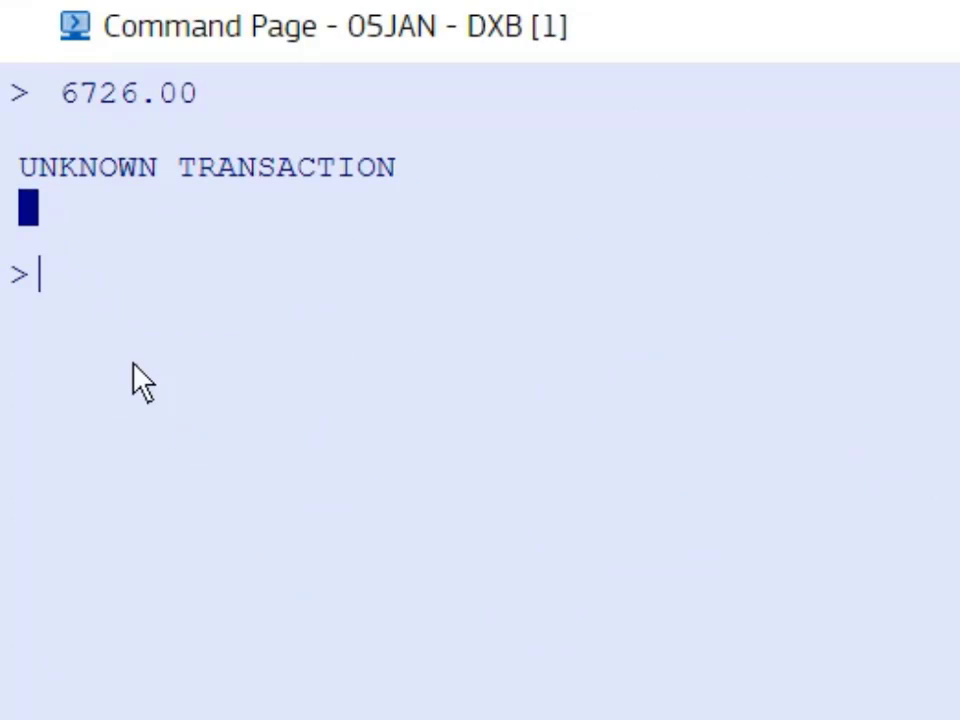
- Ignore the previous booking and rerun the Jeddah–Dhaka availability search for 10 January
text(ig)
key(Return)
key(Up)
key(Up)
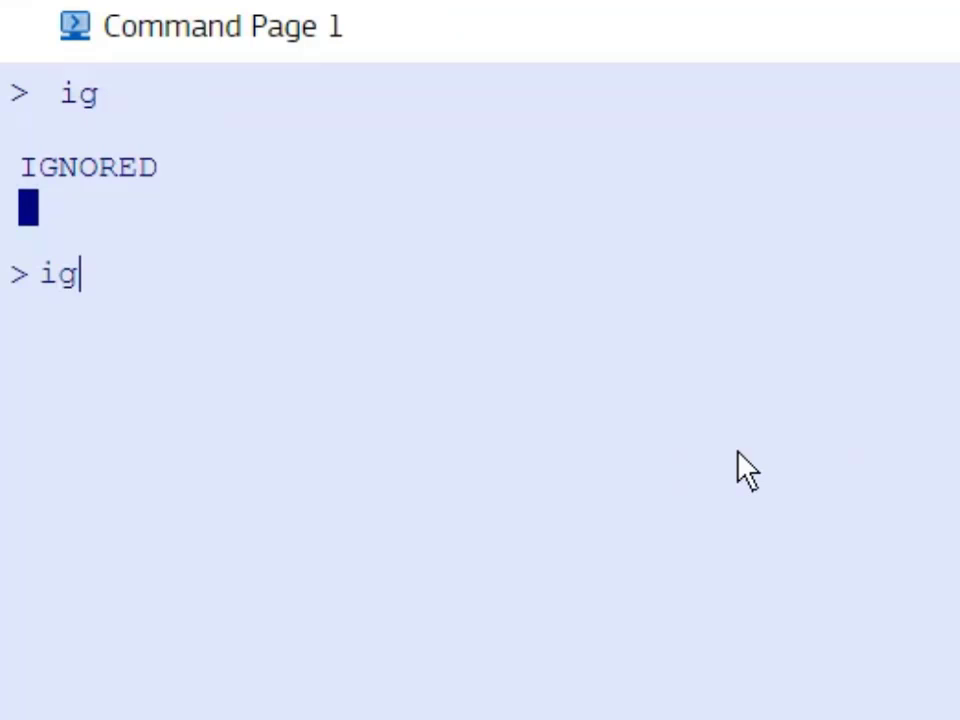
key(Up)
key(Up)
key(Up)
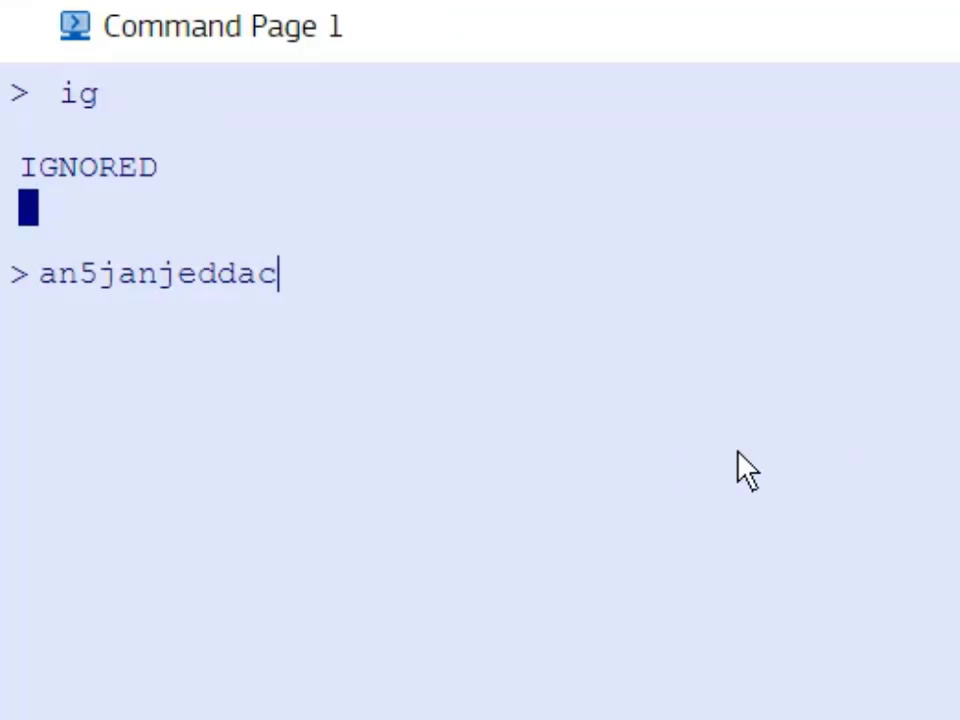
key(Left)
key(Left)
key(Left)
key(Left)
key(Left)
key(Left)
key(Left)
key(Left)
key(Left)
key(BackSpace)
text(10)
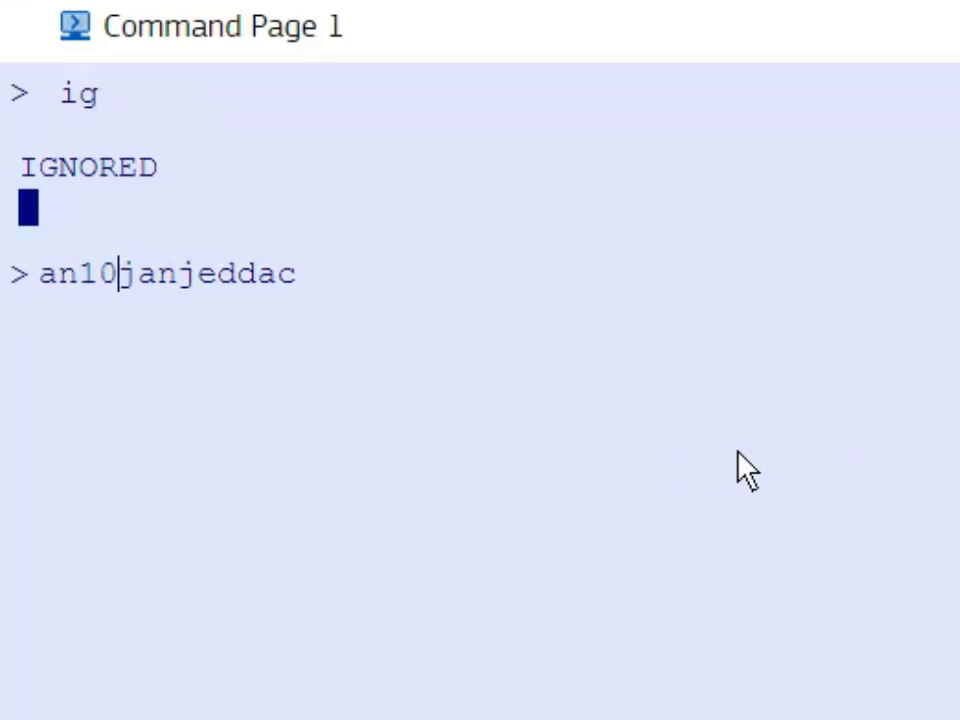
key(Return)
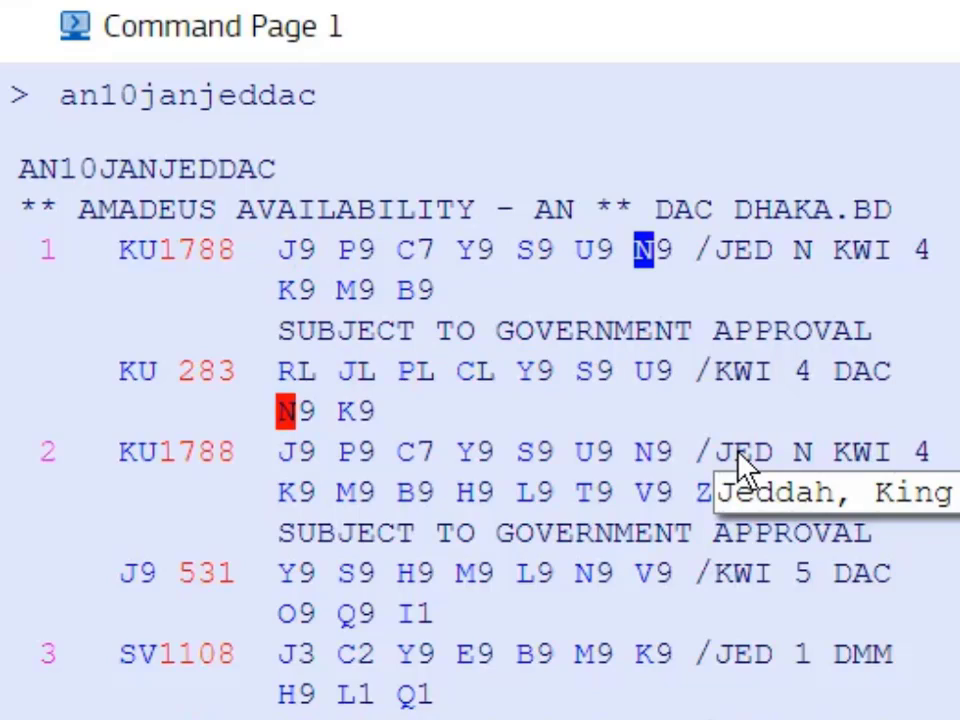
- Sell one K-class seat on KU1788 with KU 283 and price it at SAR 2455.00
click(407, 290)
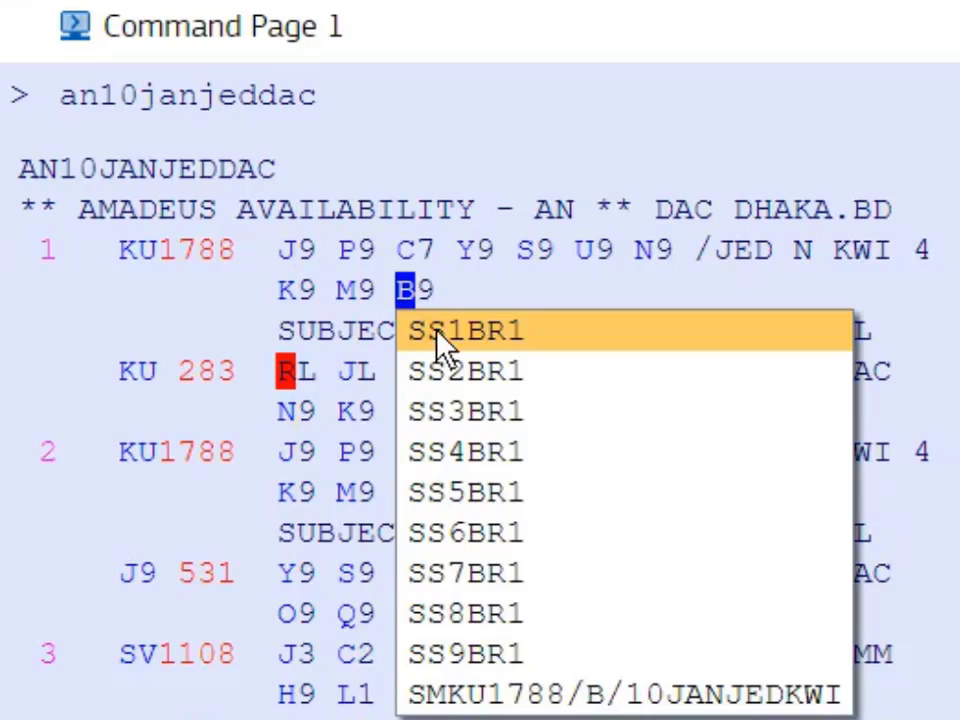
click(438, 331)
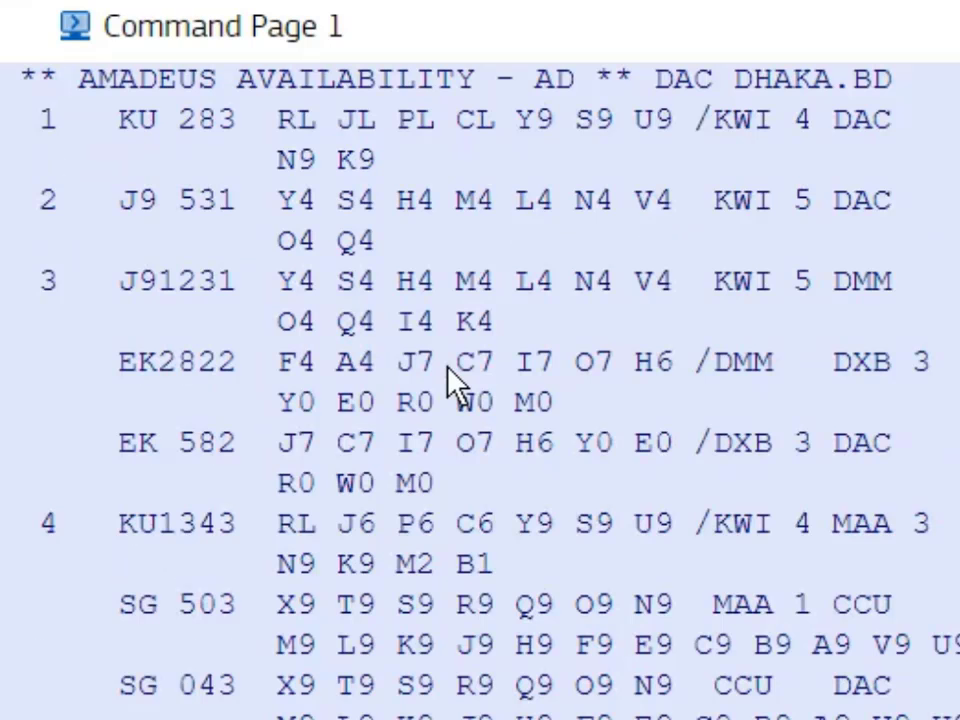
text(fxr)
key(BackSpace)
key(BackSpace)
key(BackSpace)
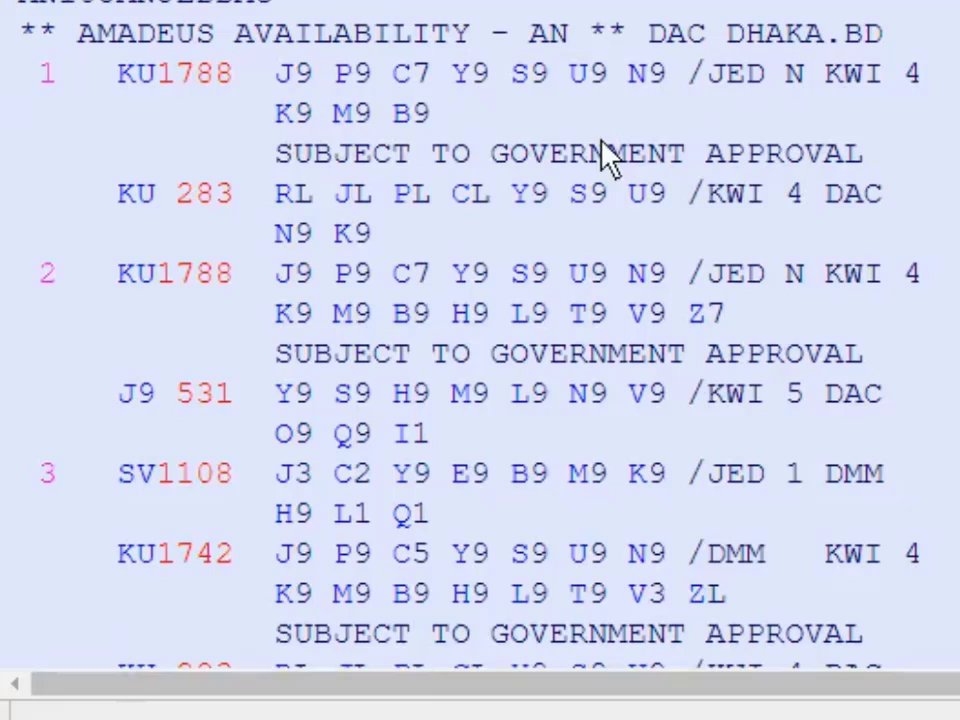
click(295, 118)
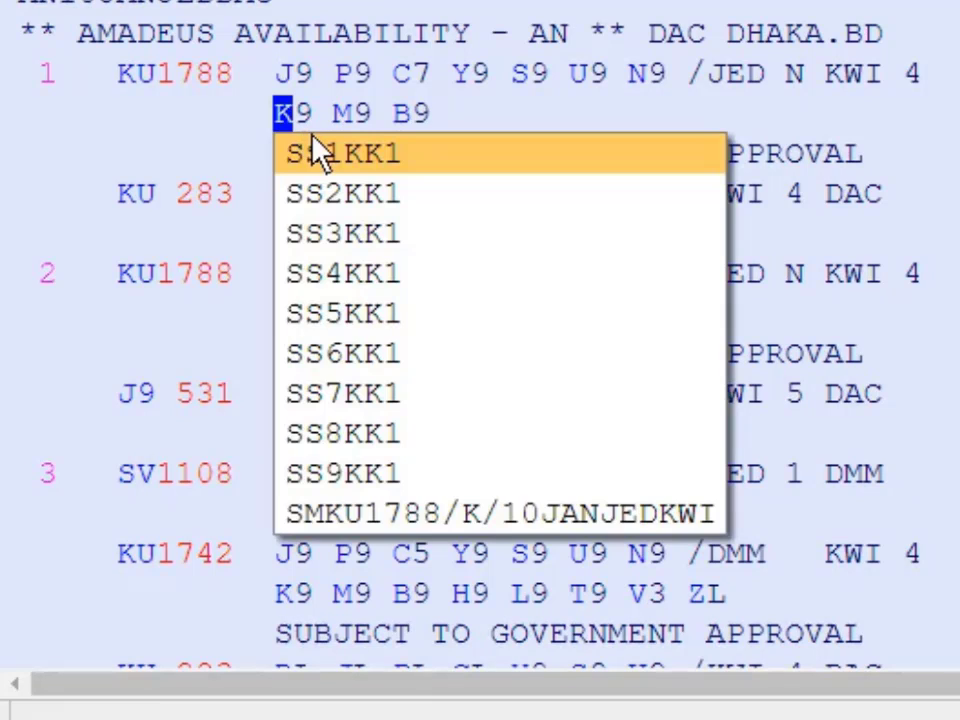
click(339, 154)
text(fxr)
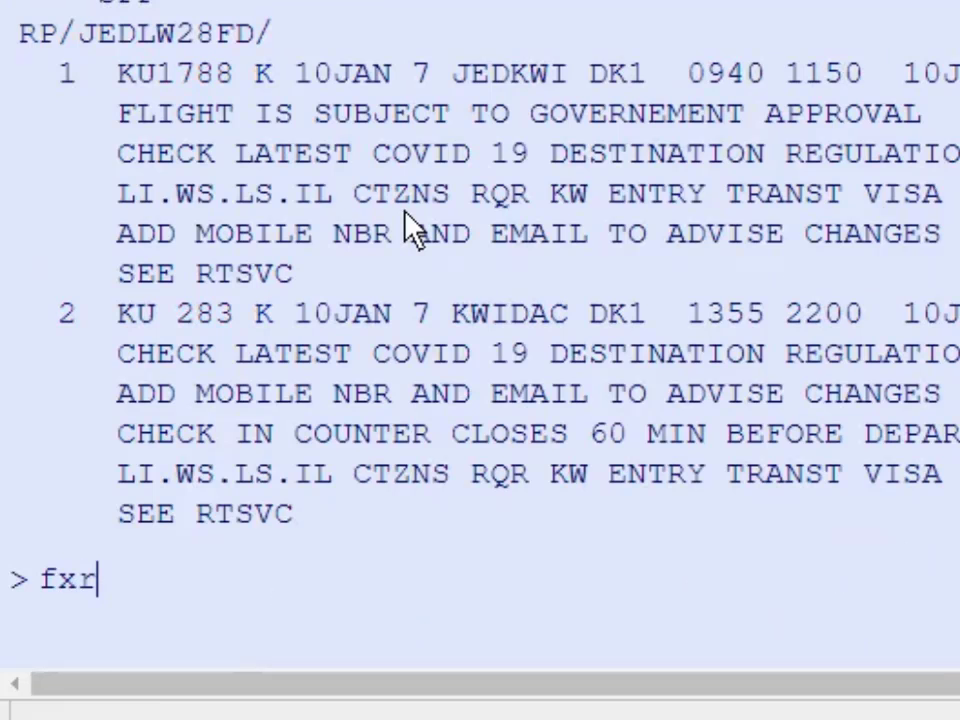
key(Return)
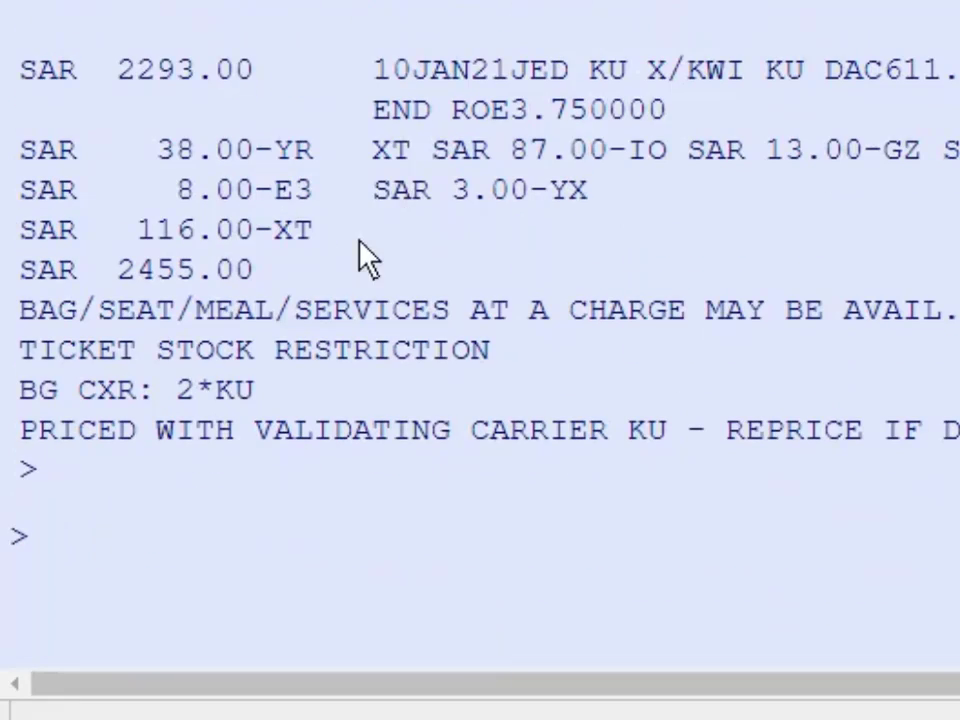
click(60, 538)
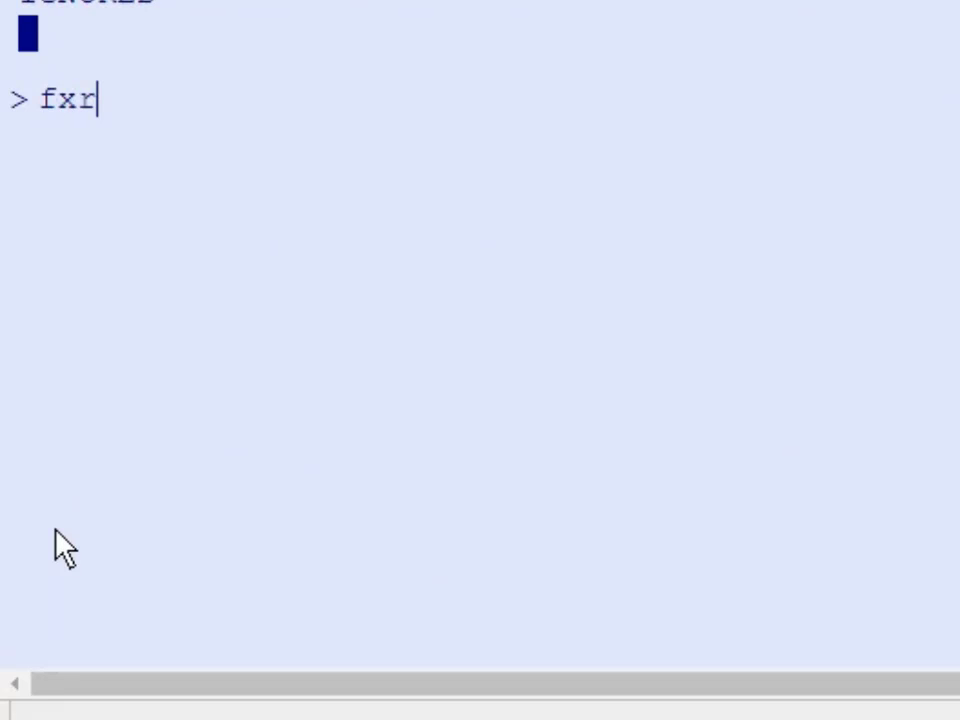
- Check Biman-only (1BG) Jeddah–Dhaka availability for 10 and 11 January
key(Left)
key(Up)
key(Up)
key(Left)
key(Left)
key(Left)
key(Left)
key(Left)
key(Left)
key(Left)
key(Left)
key(Left)
key(Left)
key(Left)
key(Left)
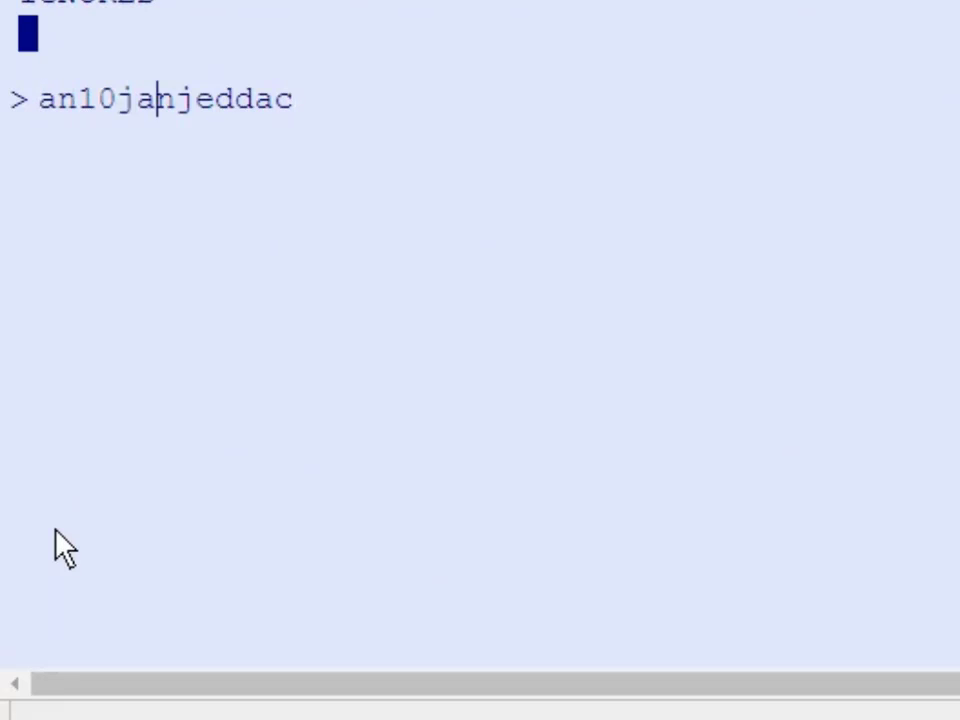
text(1bg)
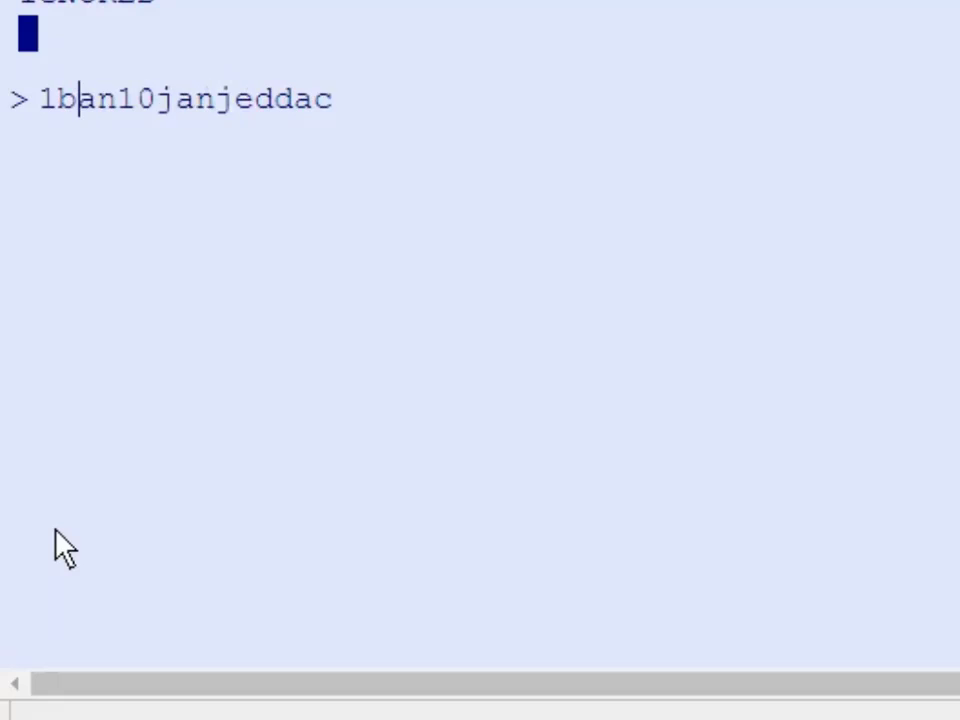
key(Return)
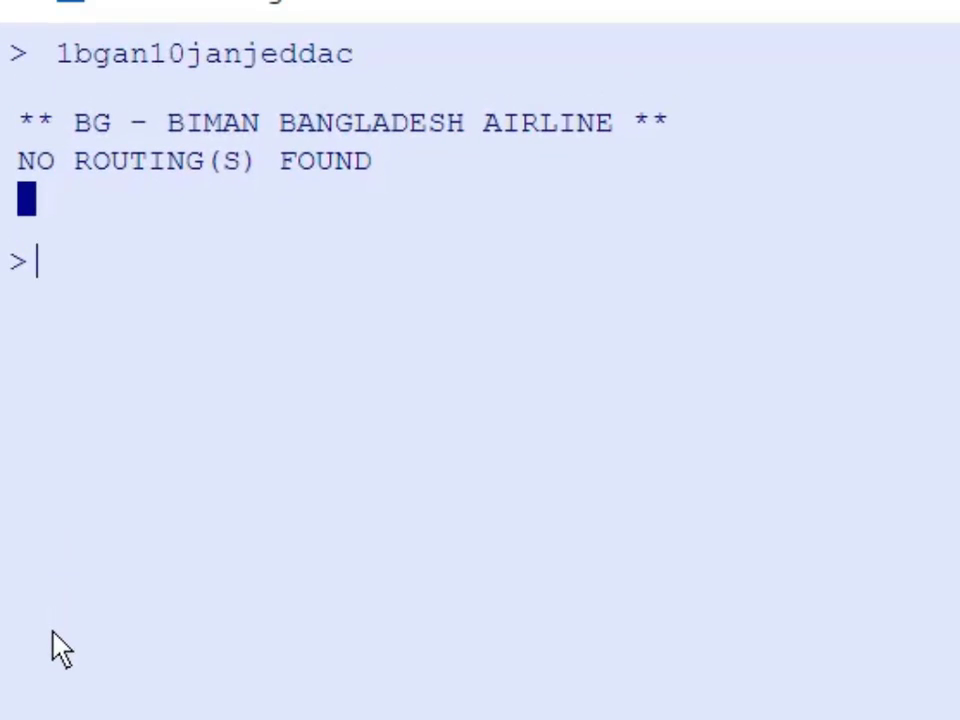
key(Up)
key(Left)
key(Left)
key(Left)
key(Left)
key(Left)
key(Left)
key(Left)
key(Left)
key(Left)
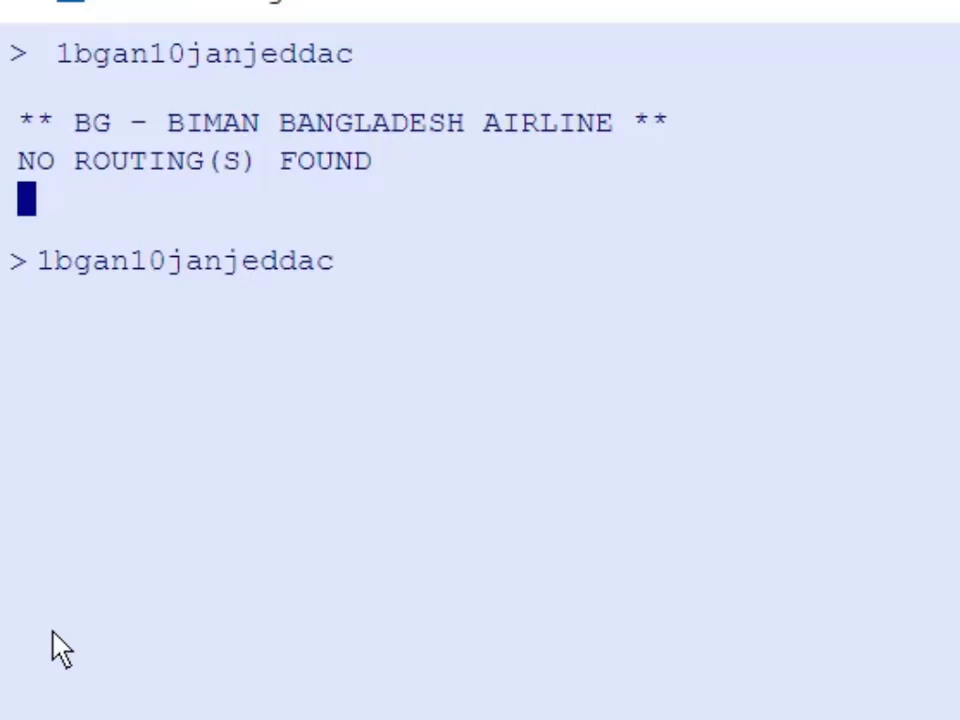
key(BackSpace)
text(1)
key(Return)
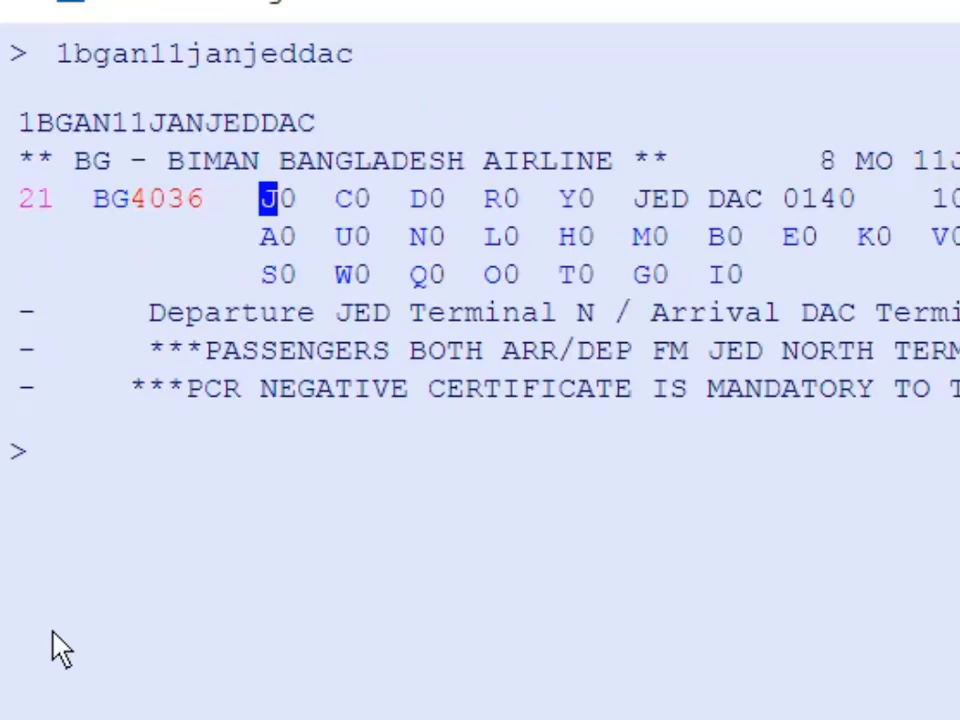
key(Tab)
key(Tab)
key(Tab)
key(Tab)
key(Tab)
key(Tab)
key(Tab)
key(Tab)
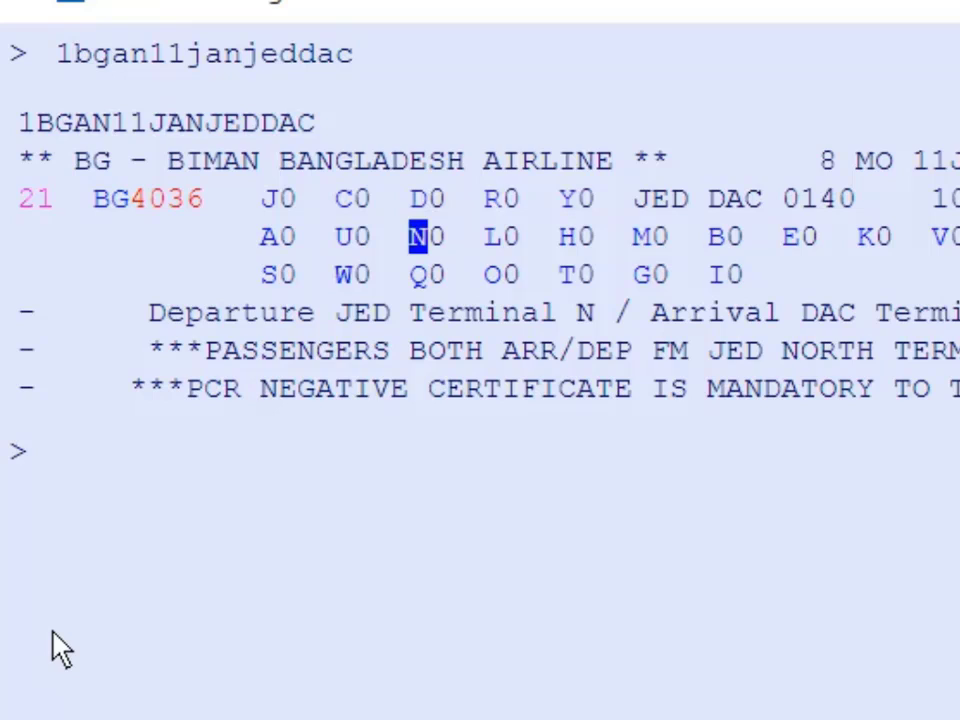
- Check Biman availability for 20 January, then request all airlines with AN20JANJEDDAC
key(Up)
key(Left)
key(Left)
key(Left)
key(Left)
key(Left)
key(Left)
key(Left)
key(Left)
key(Left)
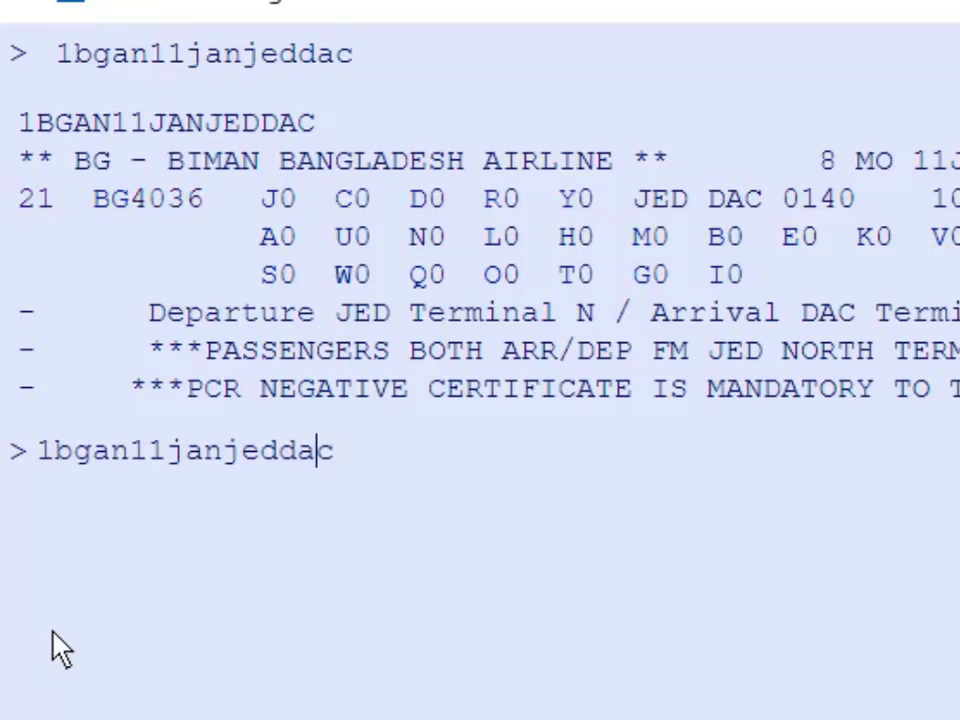
key(BackSpace)
key(BackSpace)
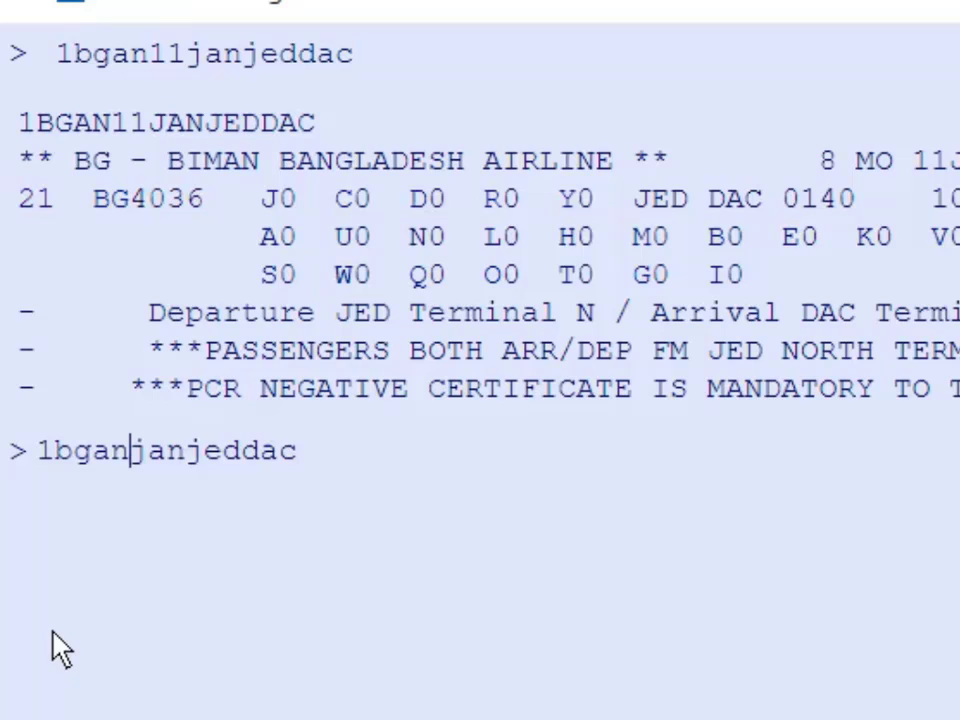
text(20)
key(Return)
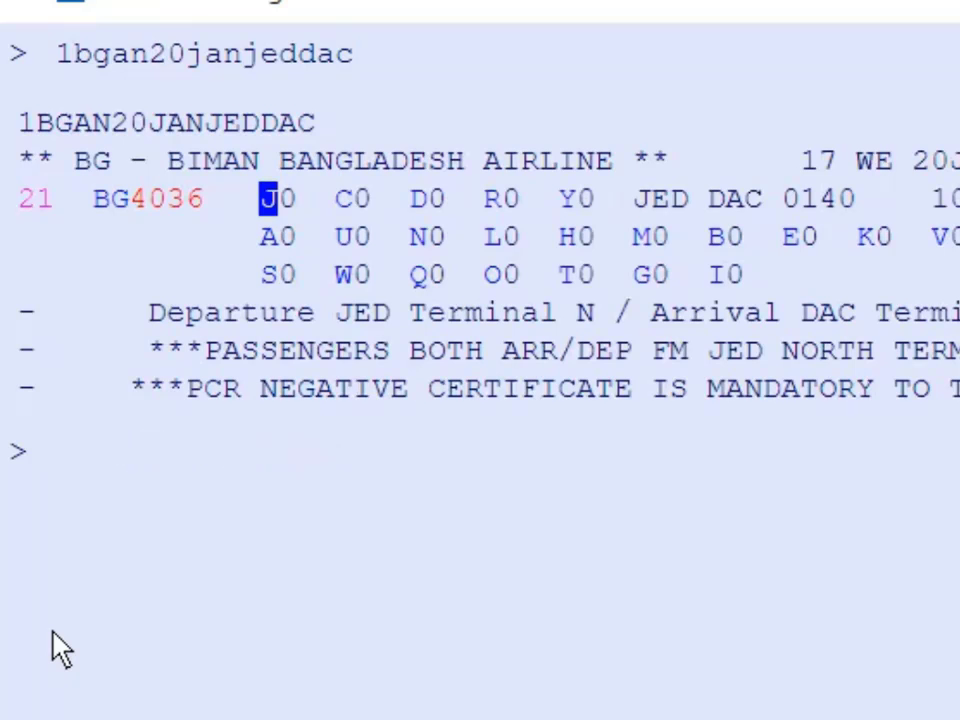
key(Up)
key(Left)
key(Left)
key(Left)
key(Left)
key(Left)
key(Left)
key(Left)
key(Left)
key(Left)
key(Left)
key(Left)
key(Left)
key(Left)
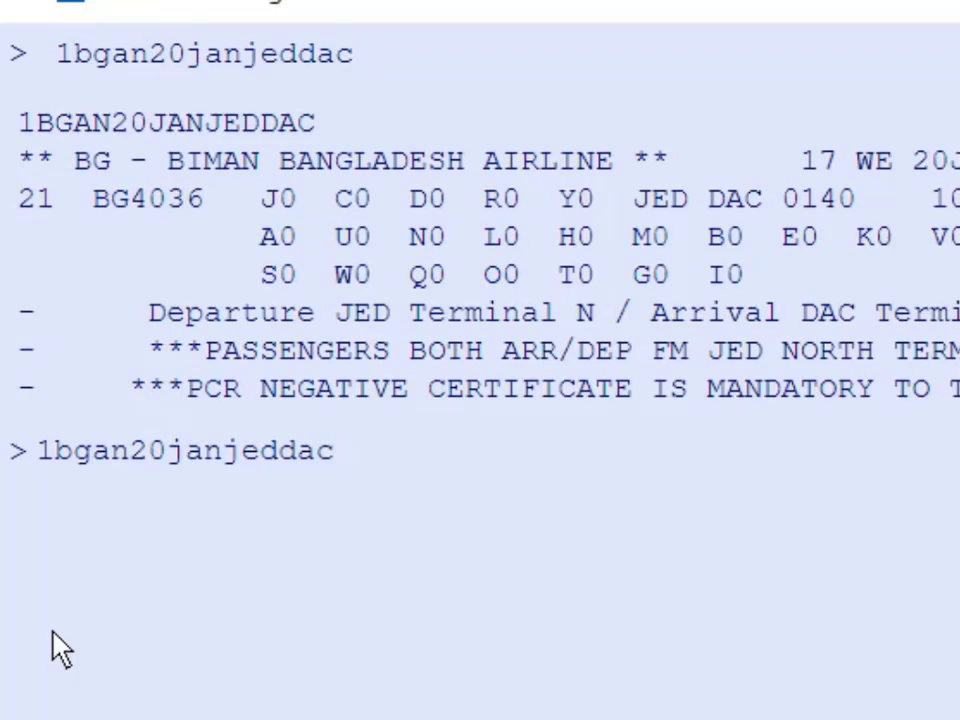
key(BackSpace)
key(BackSpace)
key(BackSpace)
key(Return)
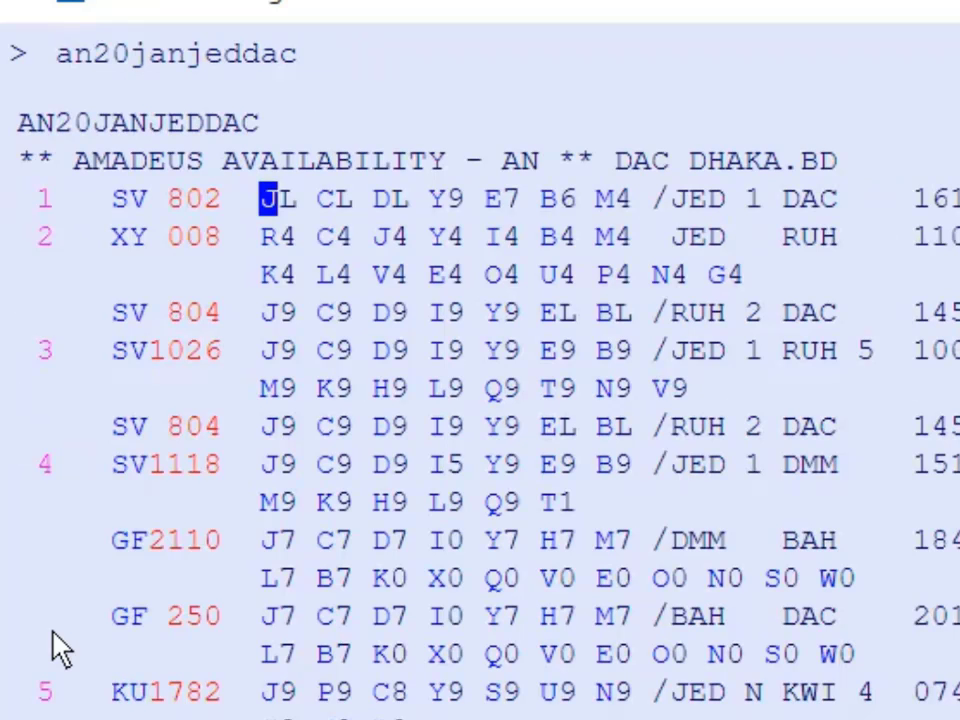
- Review the SV 802 M-class fare of SAR 2335.00, then ignore the transaction with IG
key(Tab)
key(Tab)
key(Tab)
key(Tab)
key(Tab)
key(Tab)
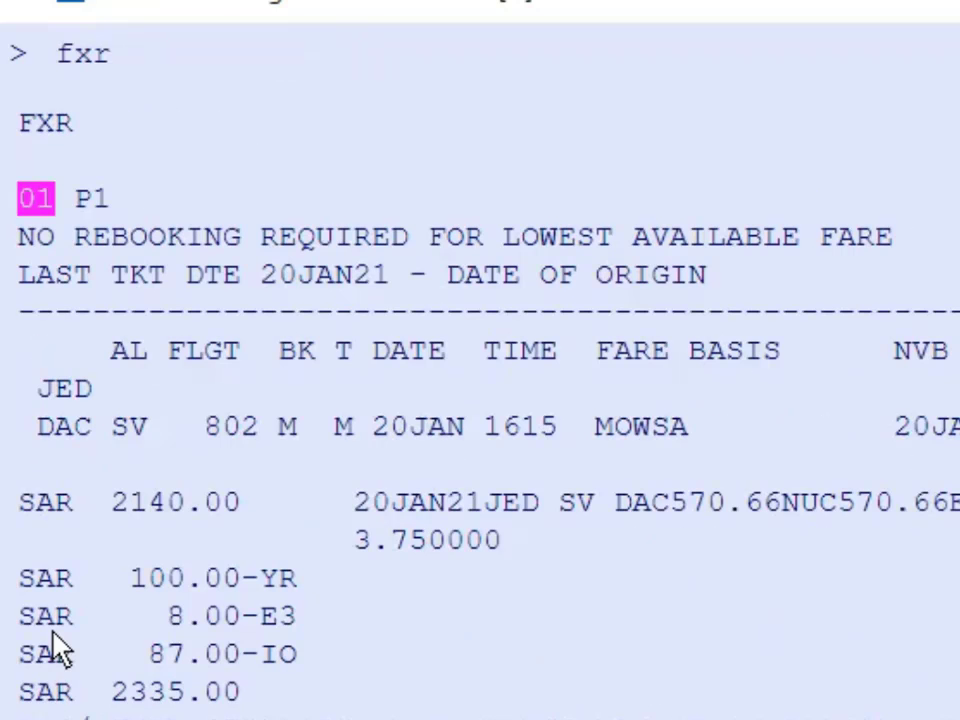
scroll(301, 446, down, 3)
scroll(310, 460, down, 1)
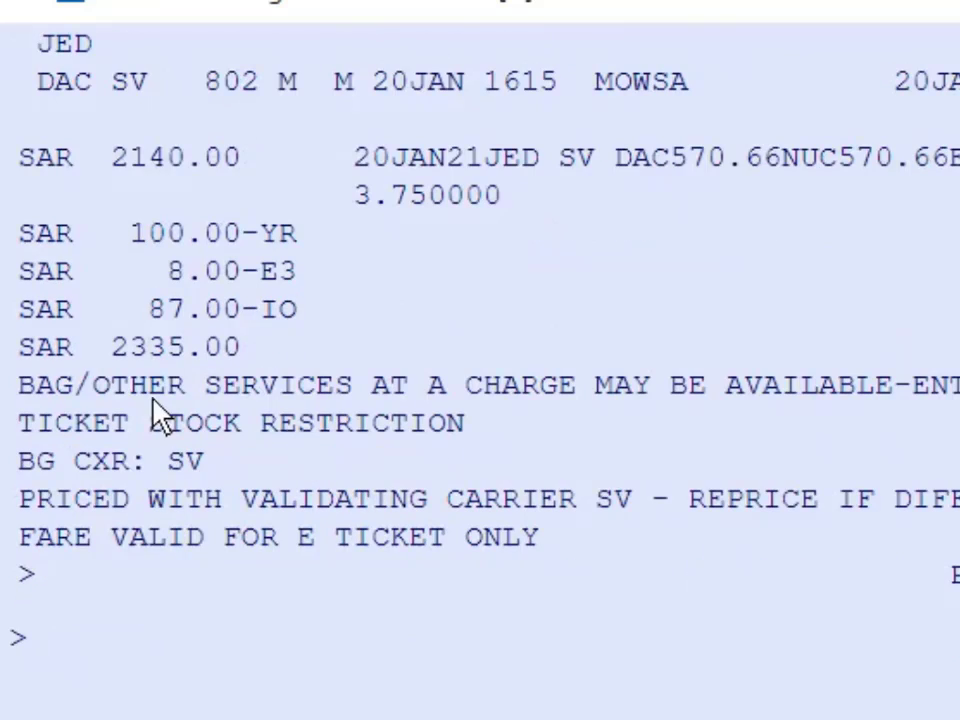
click(47, 639)
text(ig)
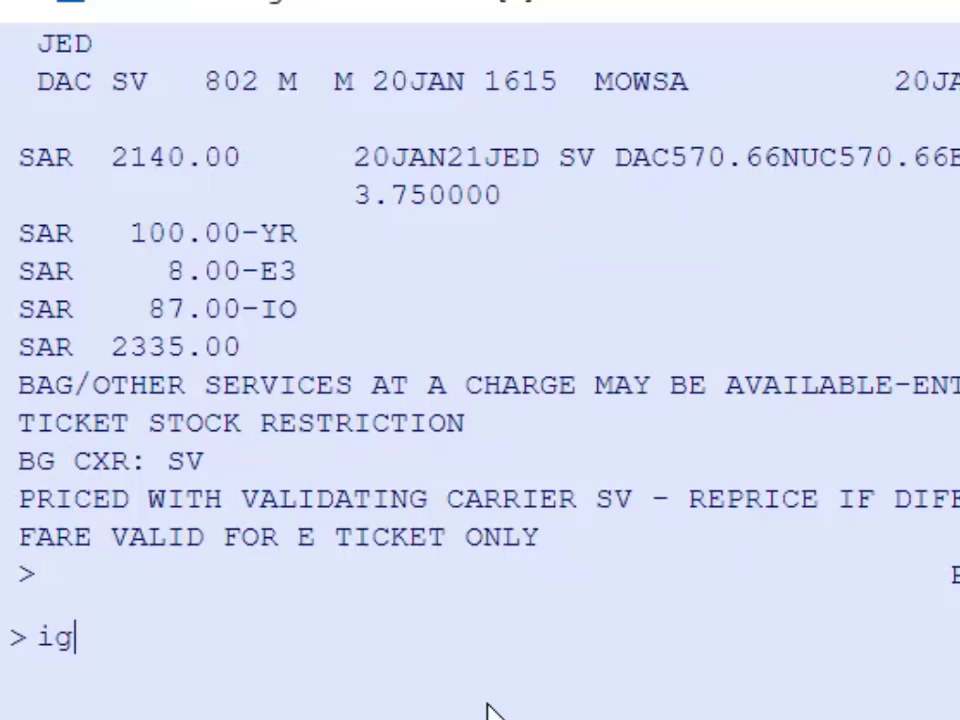
key(Return)
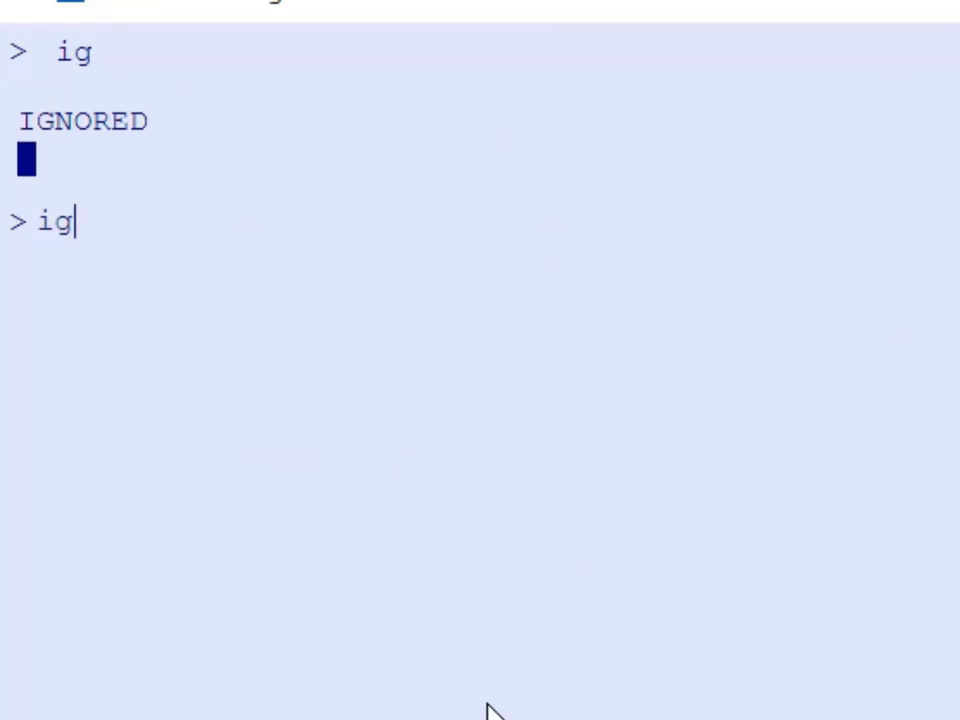
- Change the recalled search origin to Riyadh, requesting AN20JANRUHDAC
key(BackSpace)
key(BackSpace)
text(fxr)
key(Up)
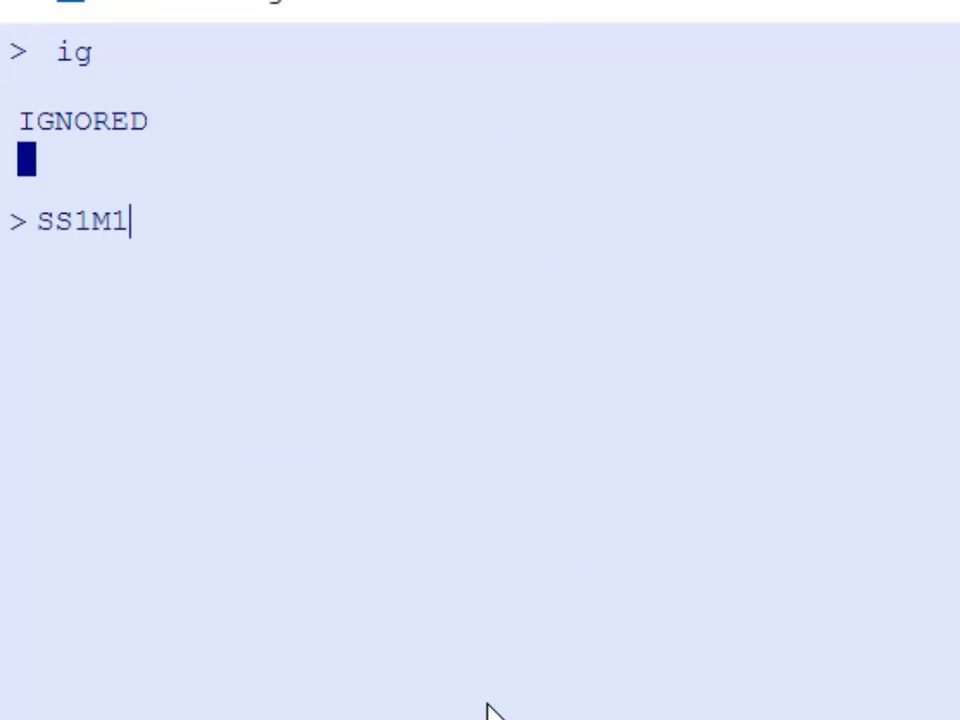
key(Up)
key(Left)
key(Left)
key(Left)
key(Left)
key(Left)
key(Left)
key(Left)
key(Left)
key(Left)
key(Left)
key(Right)
key(Right)
key(Right)
key(Right)
key(Right)
key(Right)
key(Right)
key(Right)
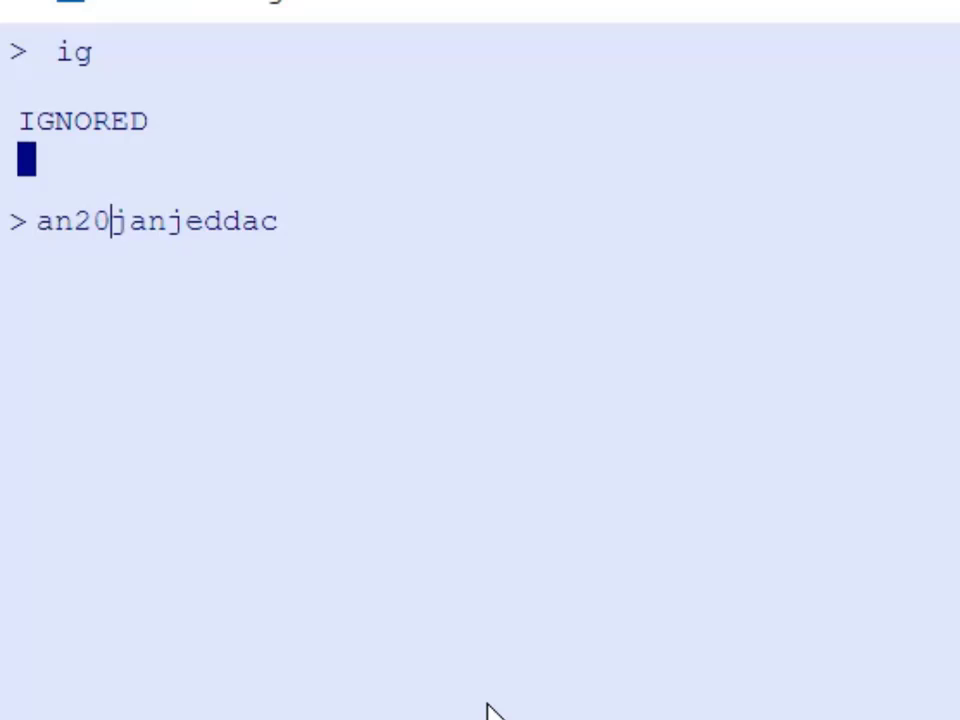
key(Left)
key(BackSpace)
key(BackSpace)
key(BackSpace)
text(ru)
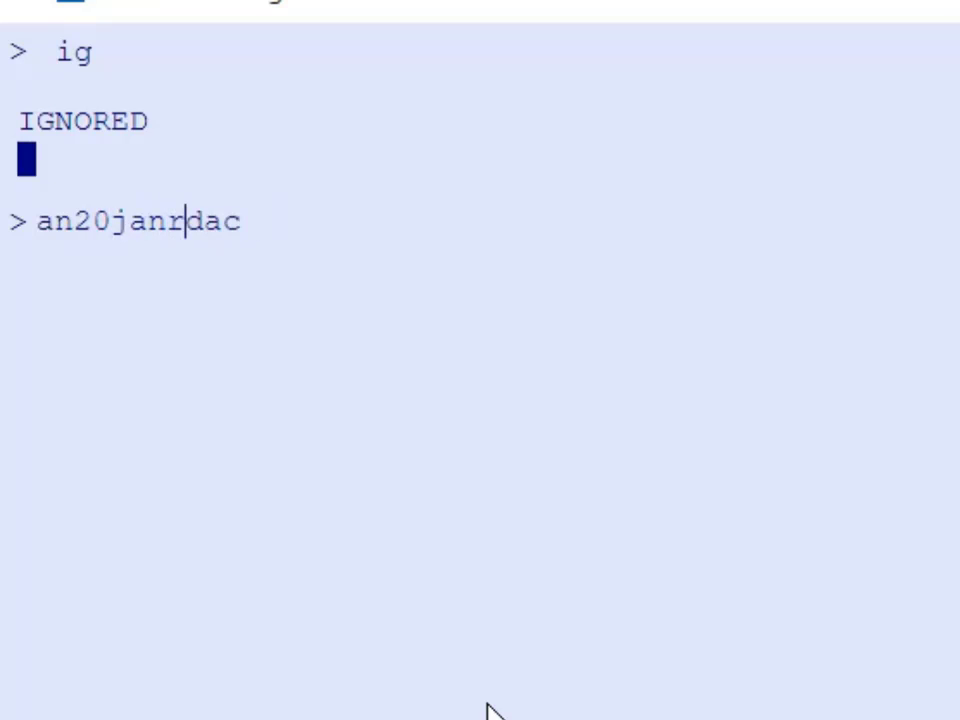
text(h)
key(Return)
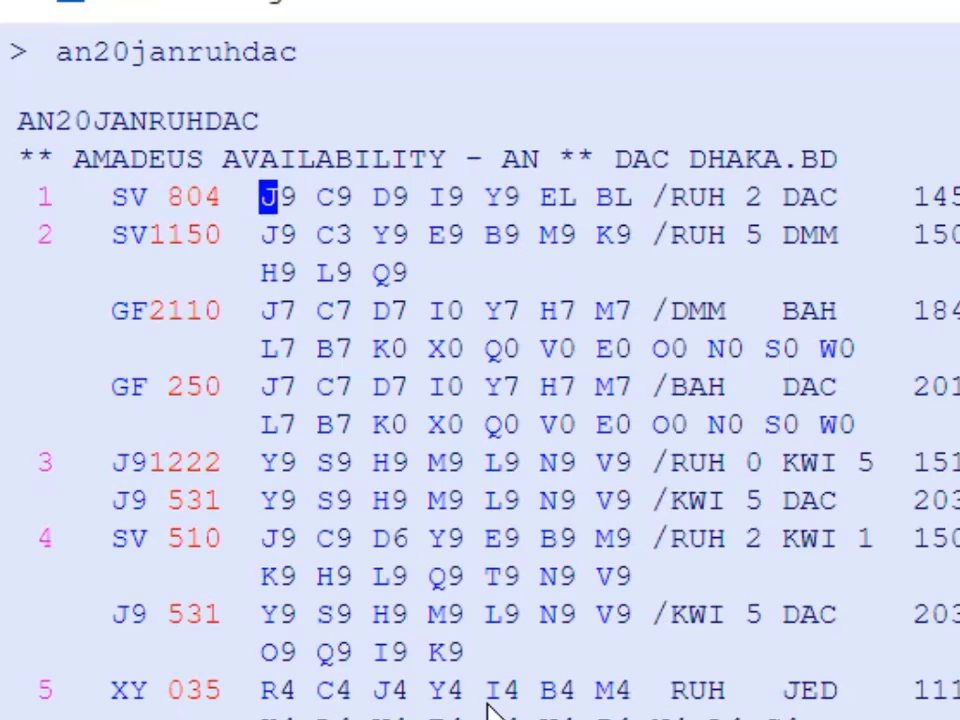
- Recall the Riyadh–Dhaka request and delete the date 20 for editing
key(Left)
key(Left)
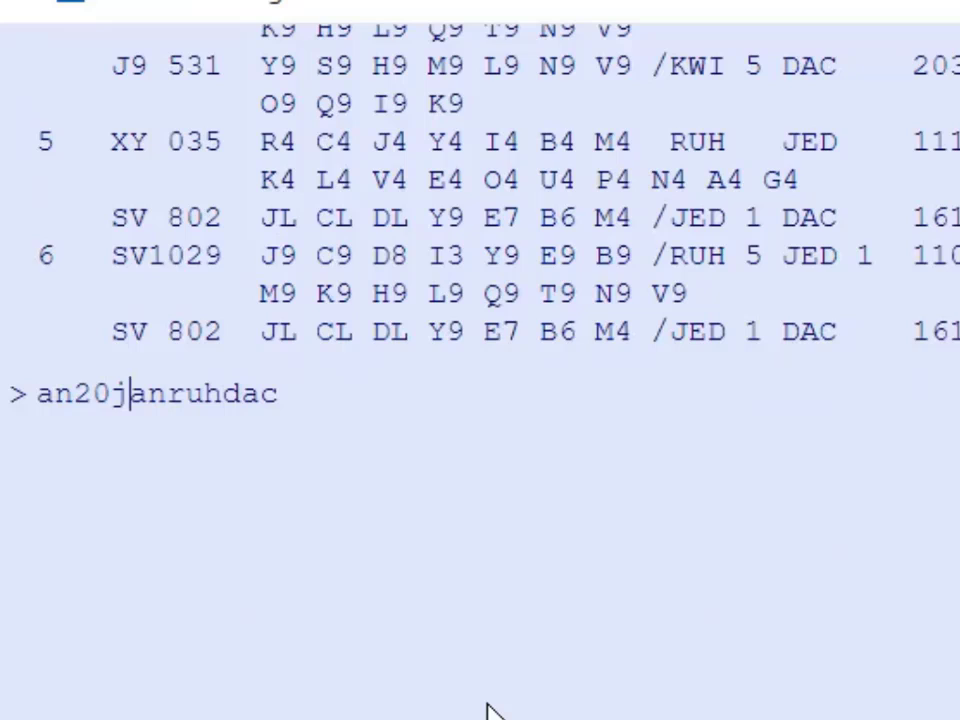
key(Left)
key(BackSpace)
key(BackSpace)
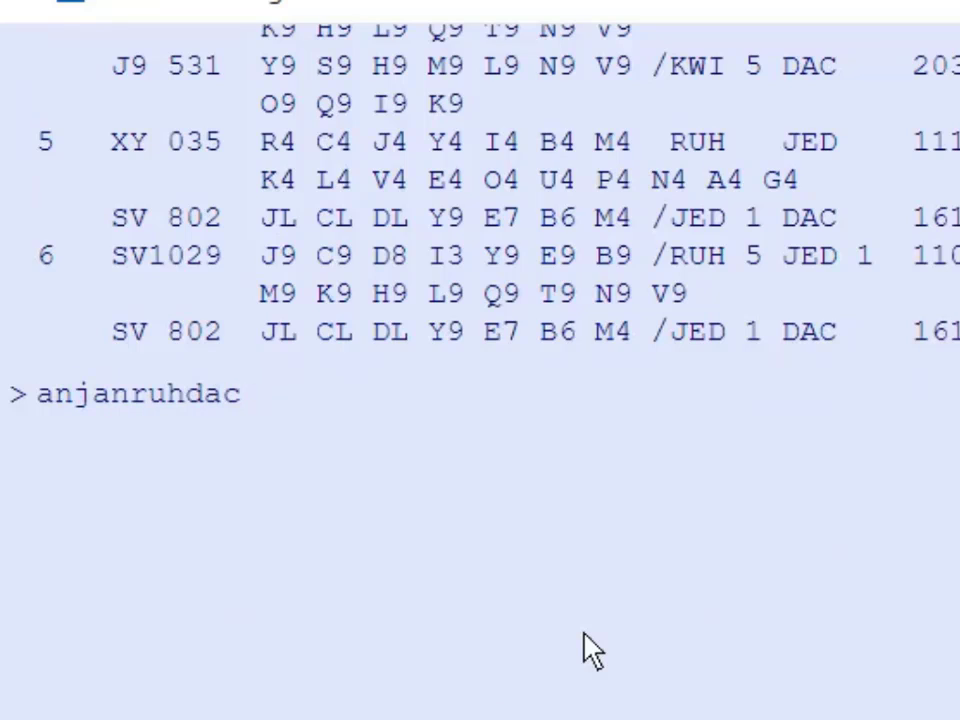
- Send AN8JANRUHDAC and scroll through the 8 January Riyadh–Dhaka availability list
text(8)
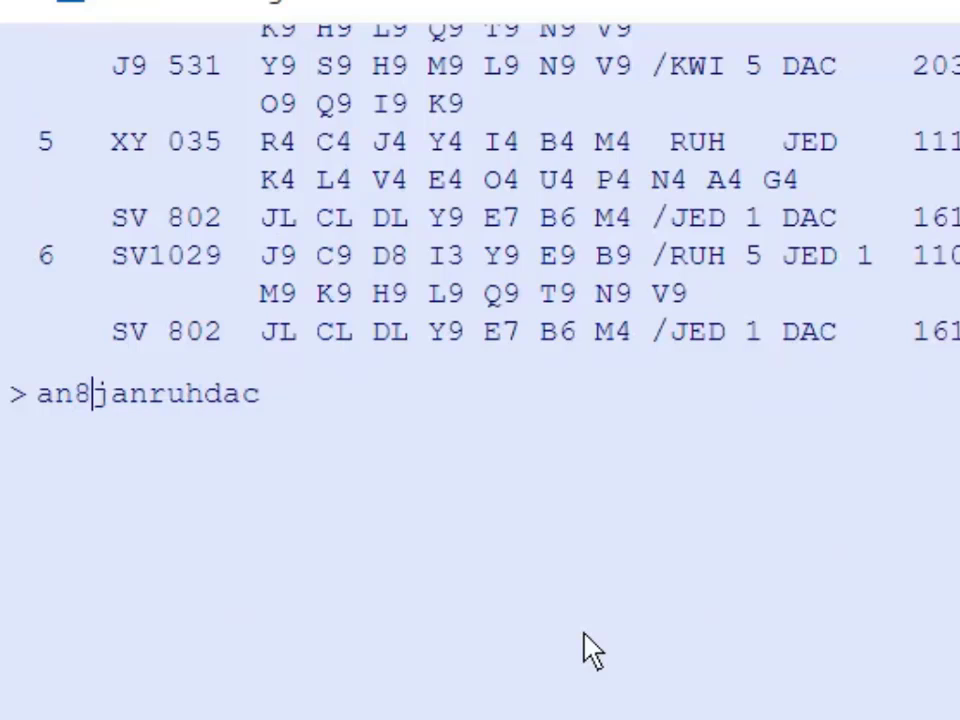
key(Return)
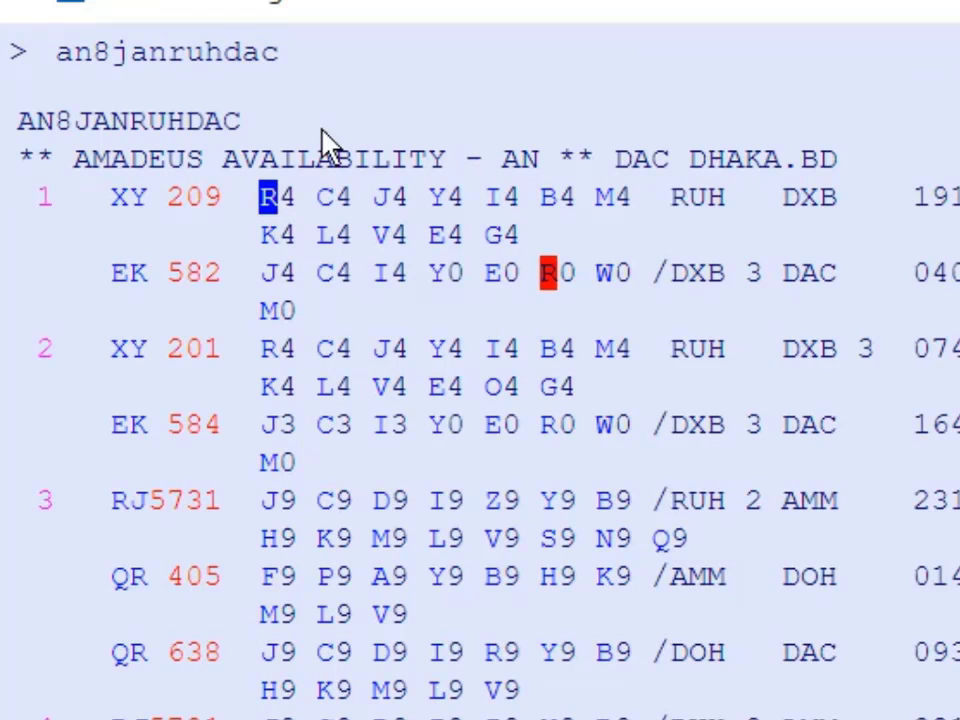
scroll(257, 289, down, 9)
scroll(343, 343, up, 5)
scroll(343, 320, up, 2)
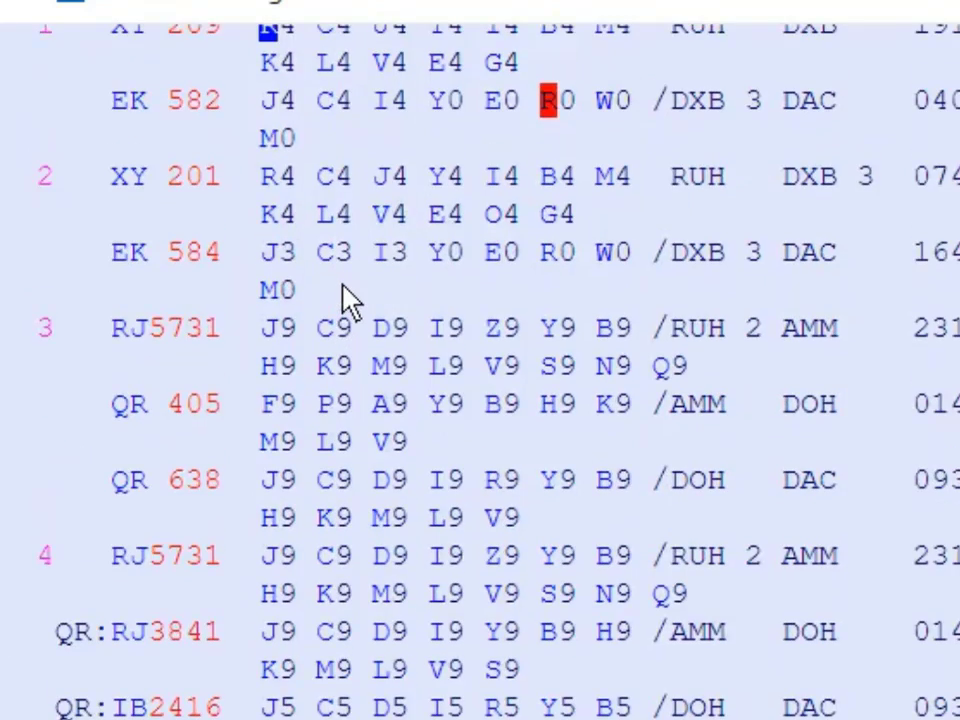
scroll(343, 300, up, 4)
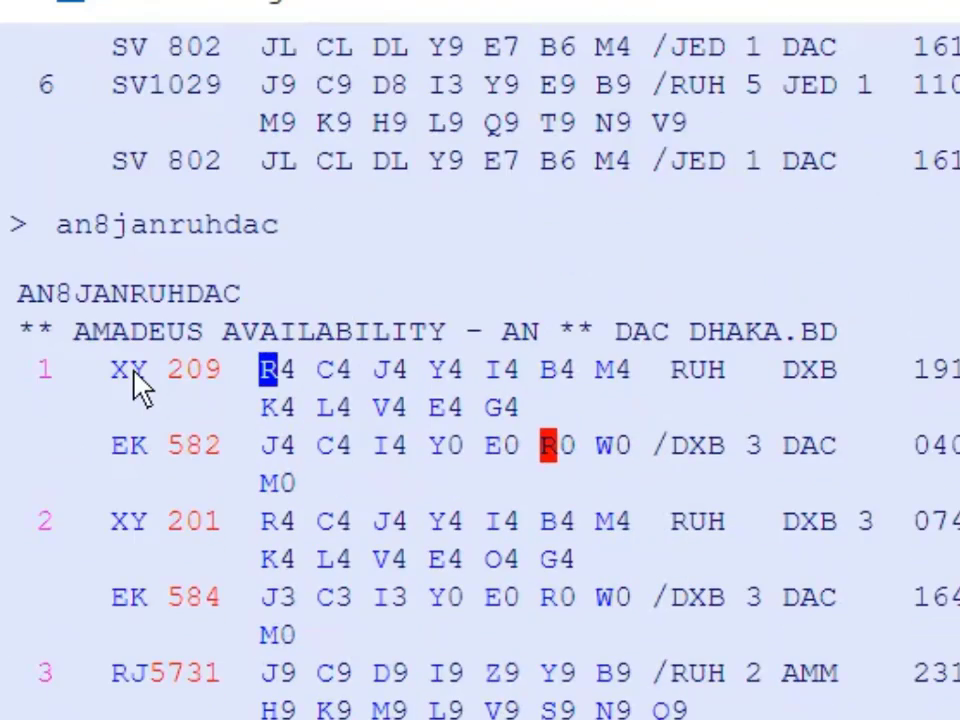
mouse_move(135, 372)
mouse_move(130, 453)
scroll(129, 454, down, 8)
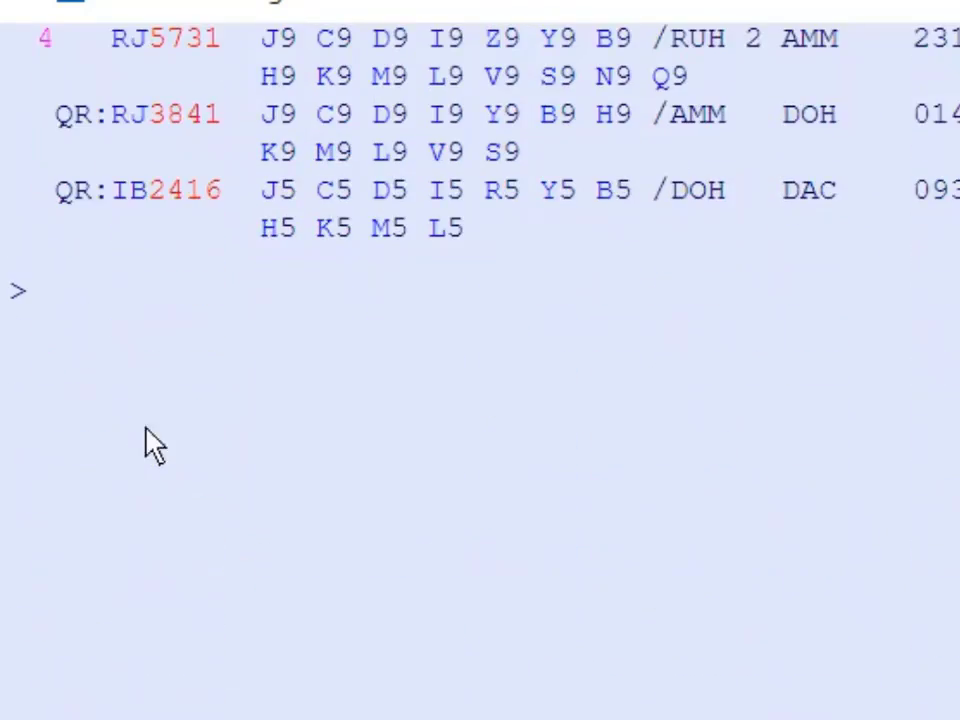
scroll(146, 439, up, 4)
scroll(182, 419, down, 4)
scroll(186, 412, up, 5)
scroll(170, 450, down, 1)
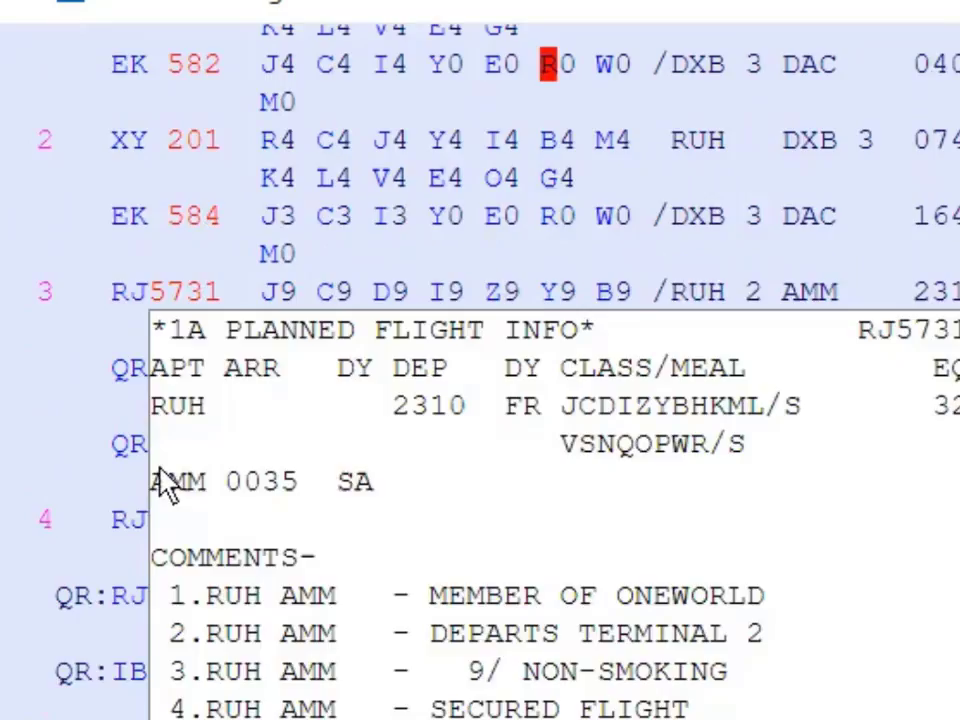
scroll(100, 560, down, 1)
- Ignore the transaction, then rerun the 8 January Riyadh–Dhaka search limited to Biman (1BG)
text(i)
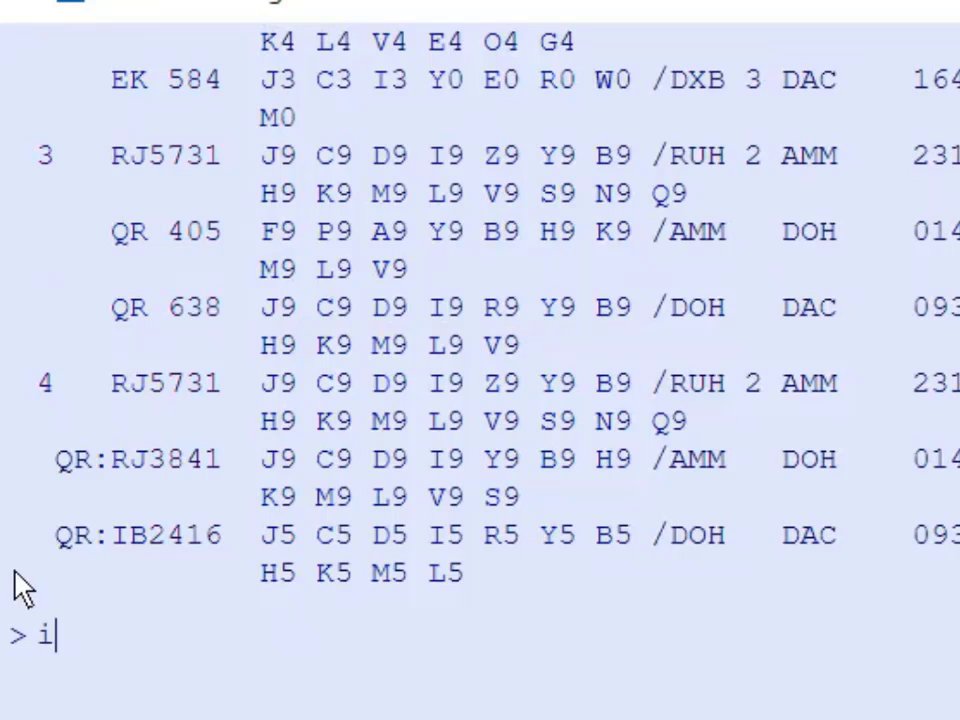
text(g)
key(Return)
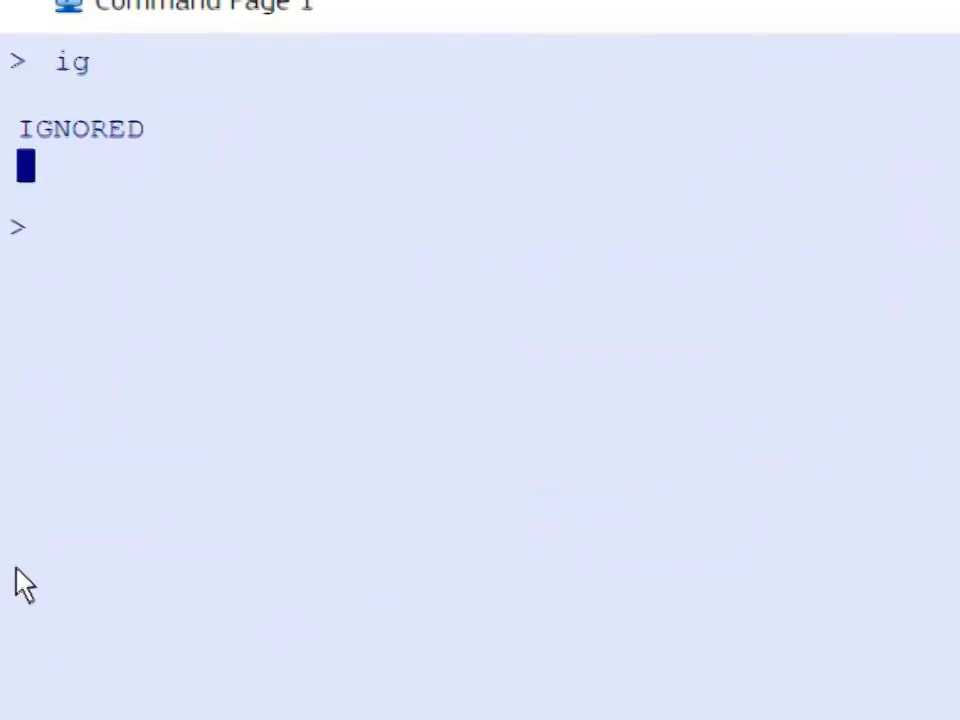
text(ig)
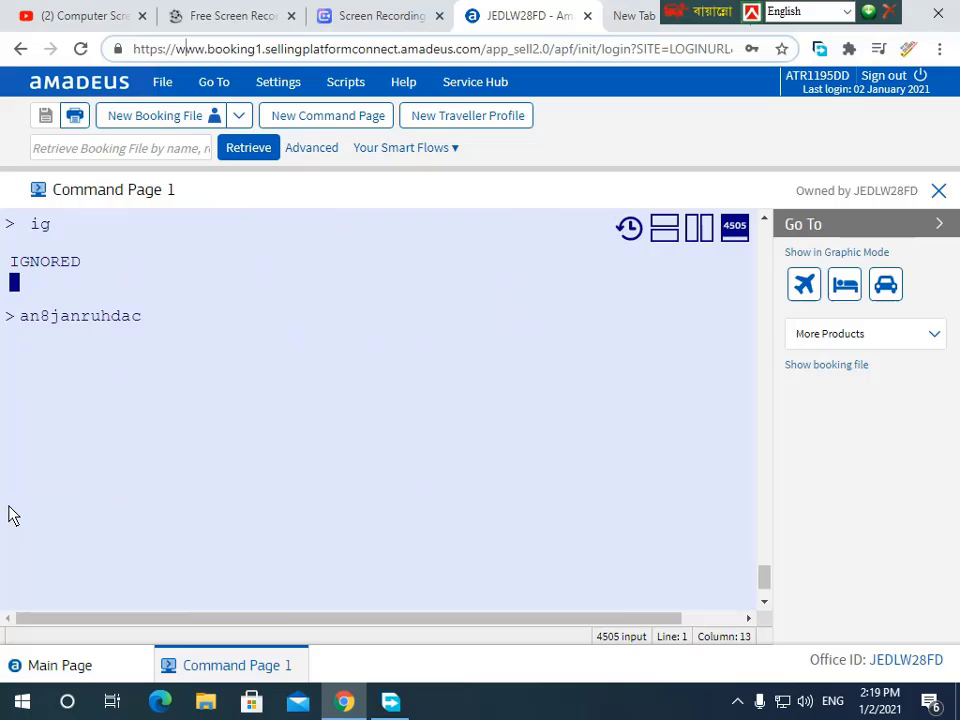
click(25, 326)
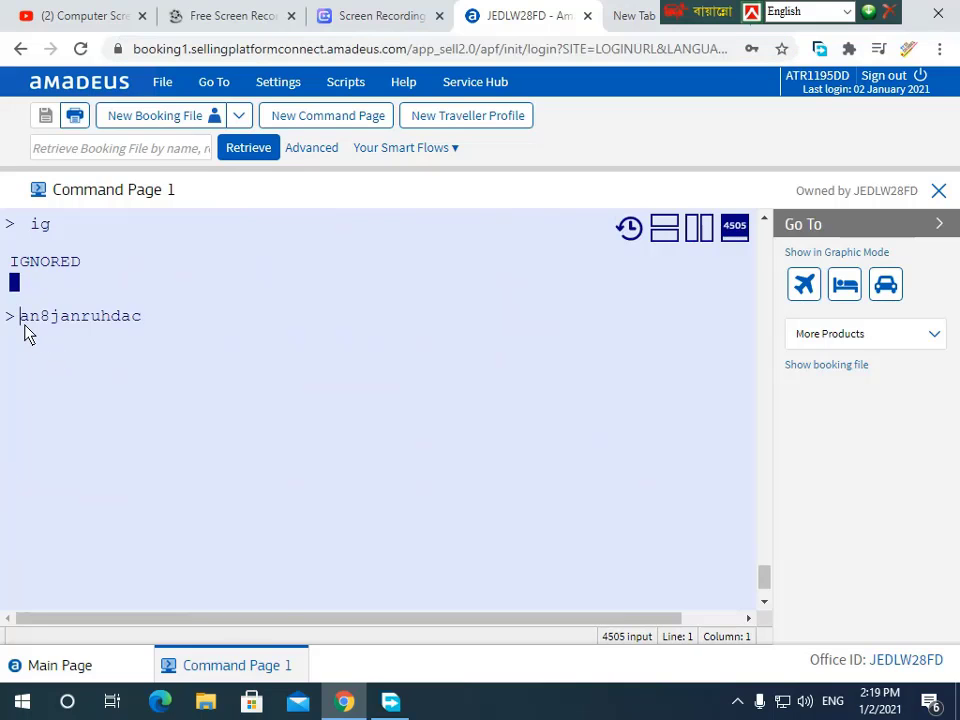
text(1bg)
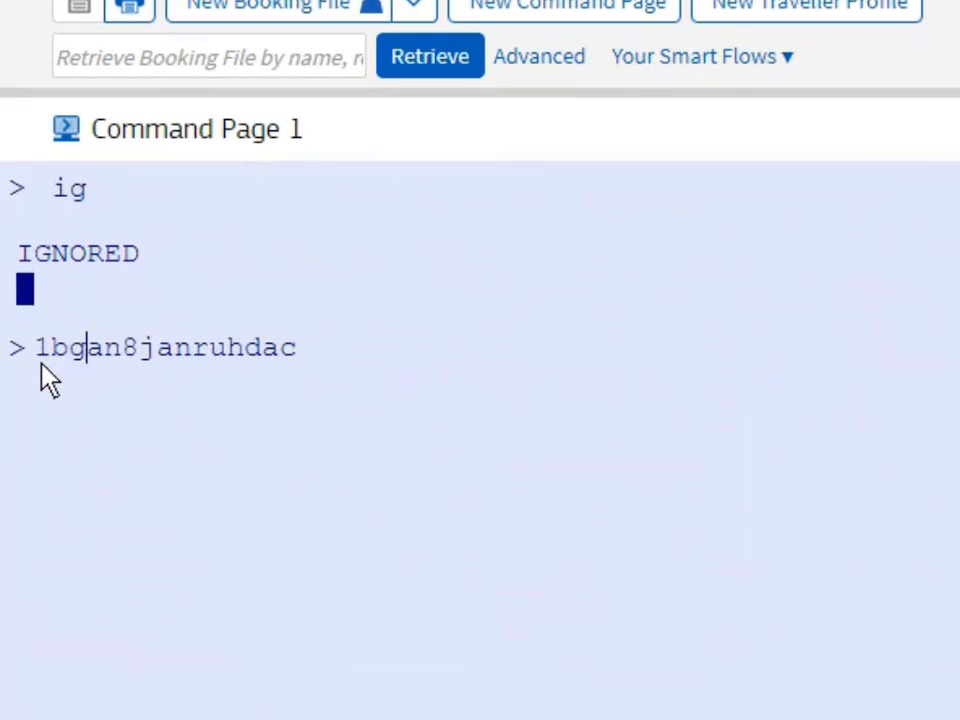
key(Return)
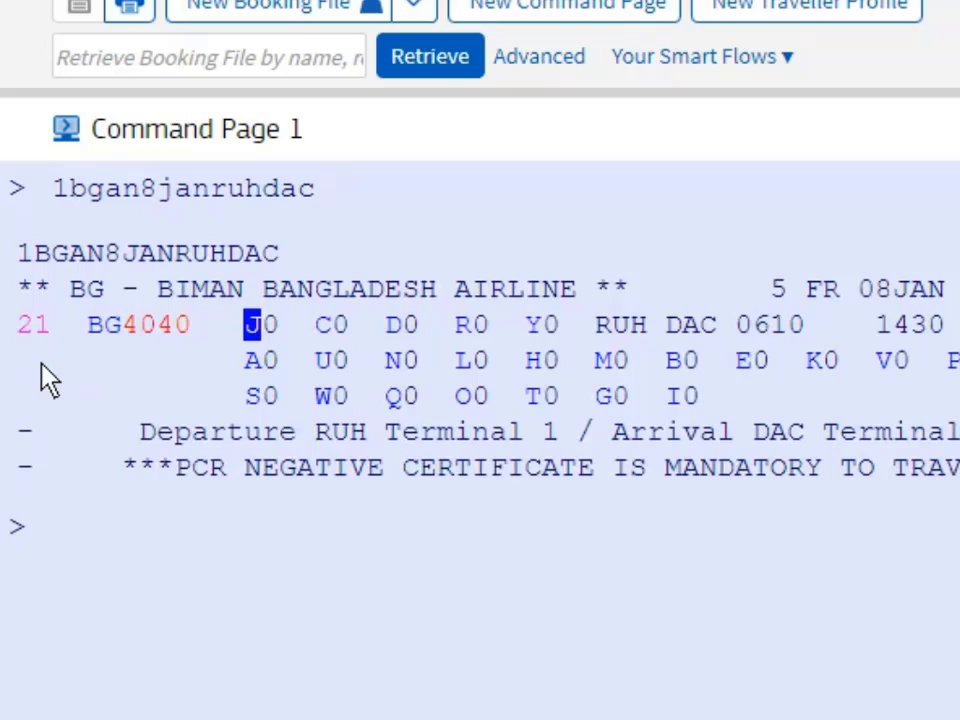
key(Tab)
key(Tab)
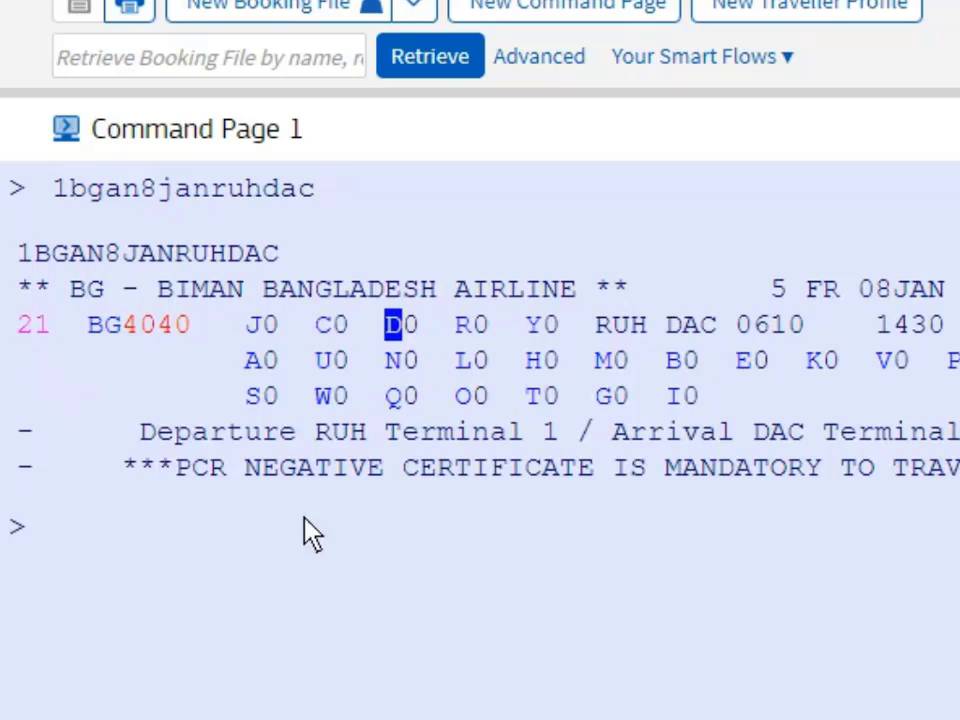